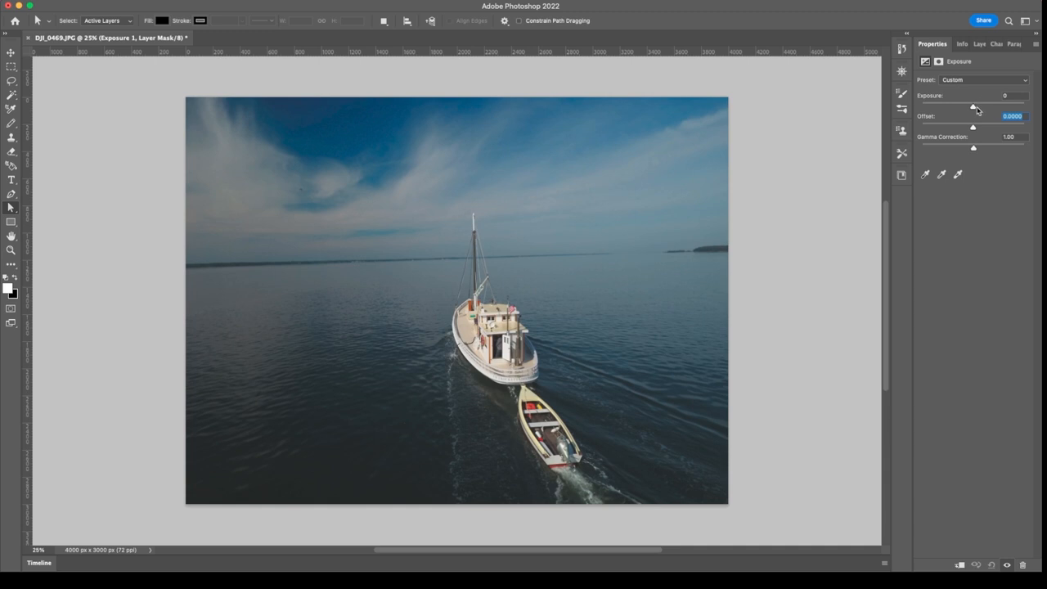
Raise the adjustment layer's exposure to about +1.19 and reopen the adjustment layer list.
{"action": "left_click_drag", "start_coordinate": [974, 108], "coordinate": [984, 107]}
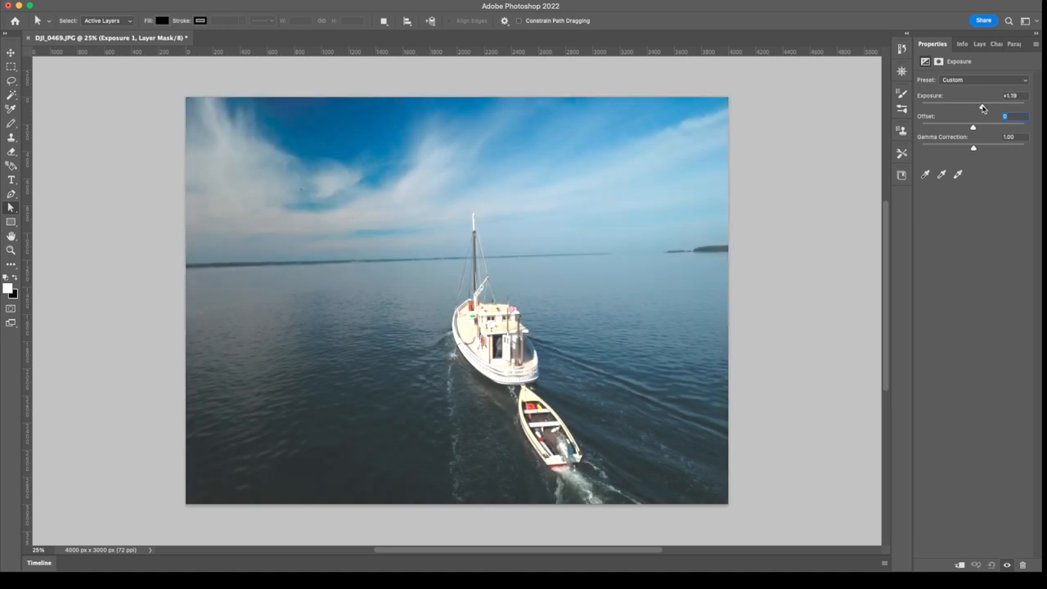
{"action": "left_click", "coordinate": [979, 45]}
{"action": "left_click", "coordinate": [981, 564]}
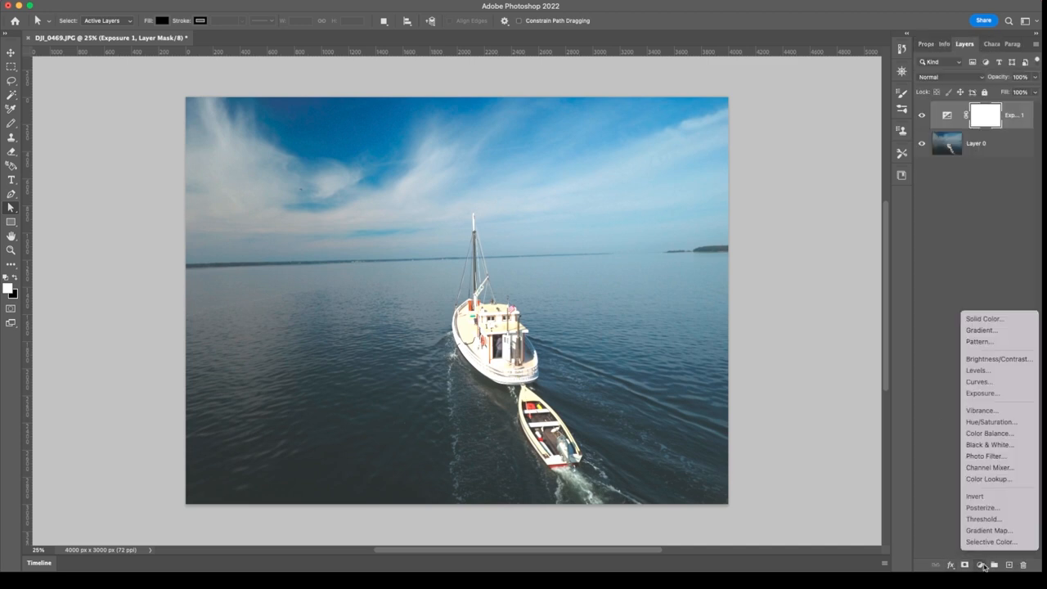
Add a Curves adjustment layer and reshape its points to brighten and lift shadows.
{"action": "left_click", "coordinate": [1001, 383]}
{"action": "left_click_drag", "start_coordinate": [955, 163], "coordinate": [962, 158]}
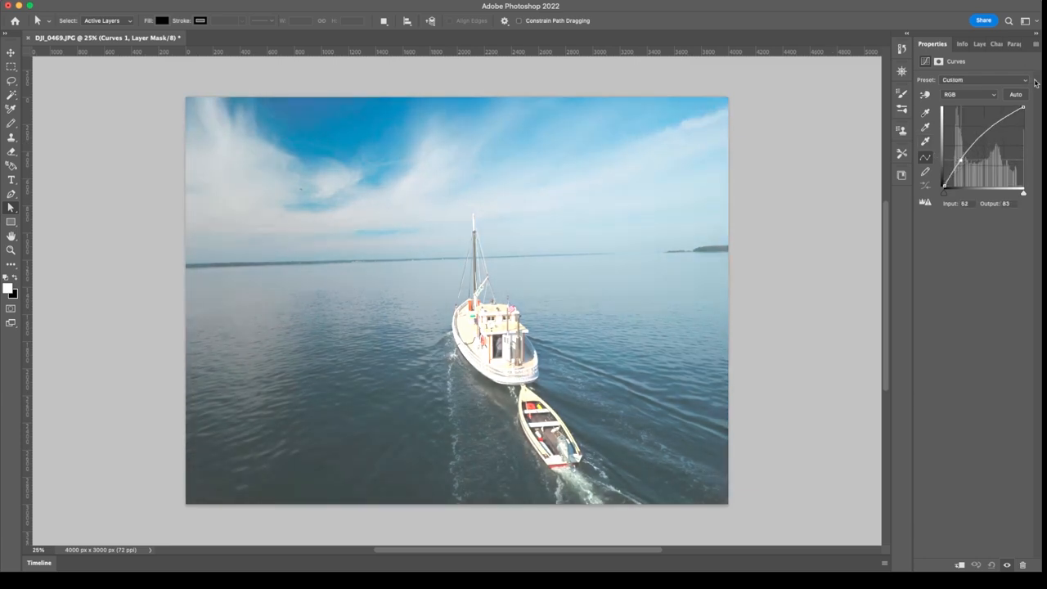
{"action": "mouse_move", "coordinate": [1013, 112]}
{"action": "left_mouse_down"}
{"action": "mouse_move", "coordinate": [1019, 129]}
{"action": "mouse_move", "coordinate": [1017, 121]}
{"action": "left_mouse_up"}
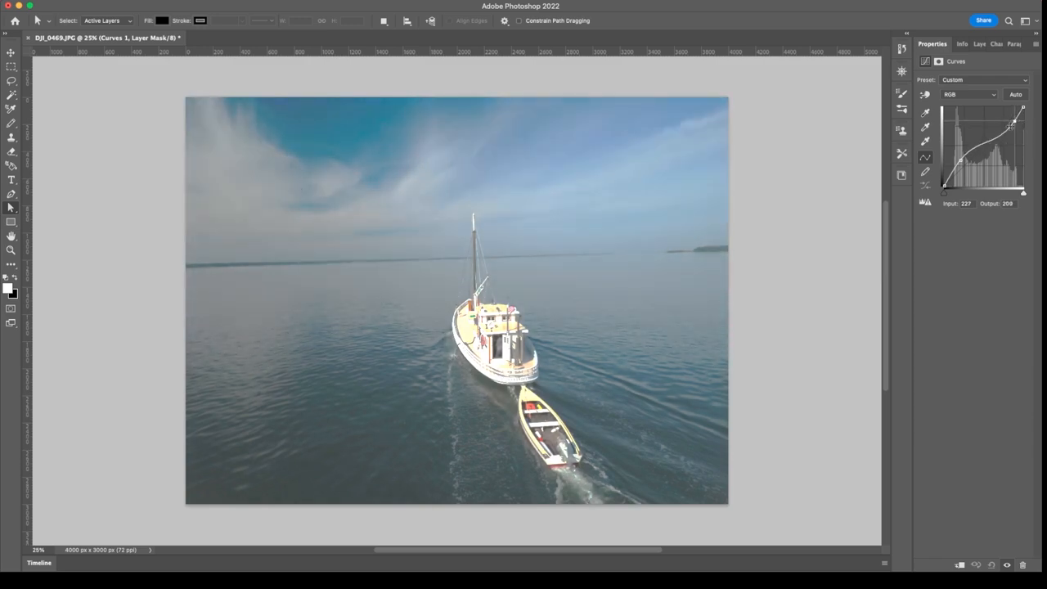
{"action": "left_click_drag", "start_coordinate": [956, 166], "coordinate": [961, 168]}
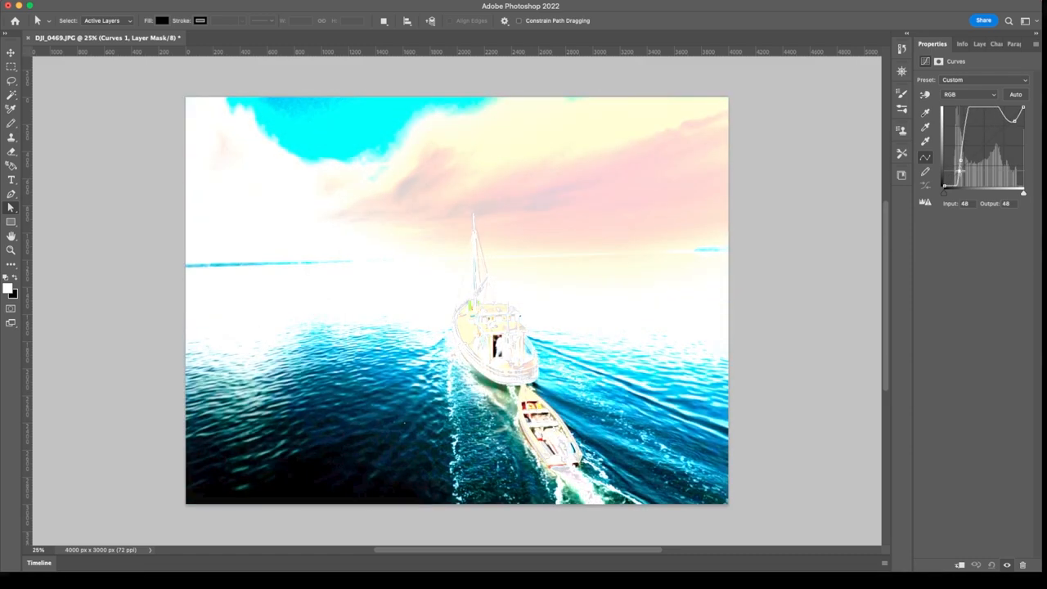
{"action": "left_click_drag", "start_coordinate": [960, 168], "coordinate": [961, 167]}
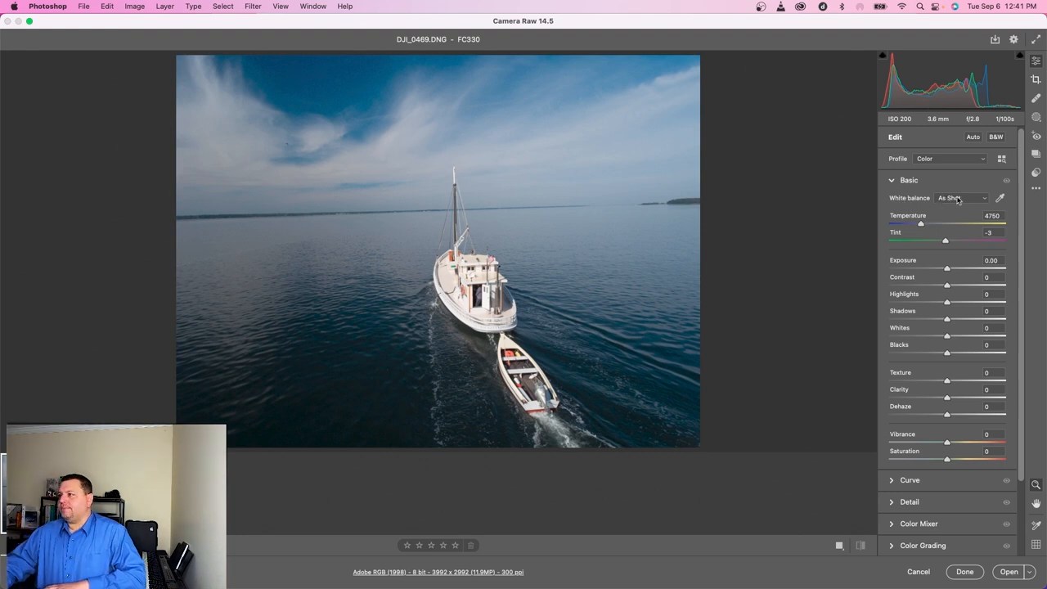
Keep white balance As Shot and raise exposure to +0.85.
{"action": "left_click", "coordinate": [983, 197]}
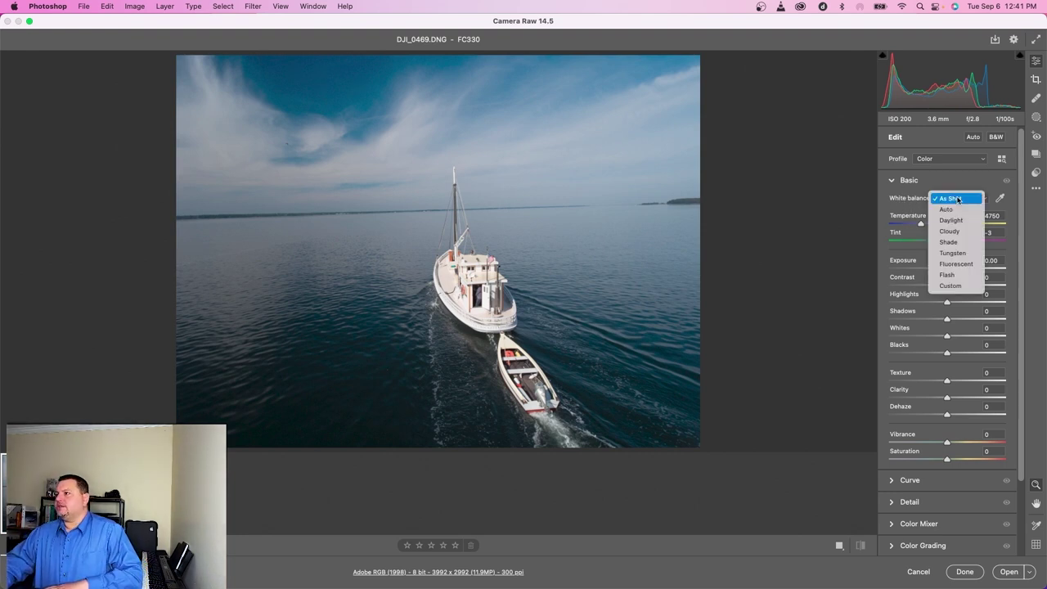
{"action": "left_click", "coordinate": [998, 188]}
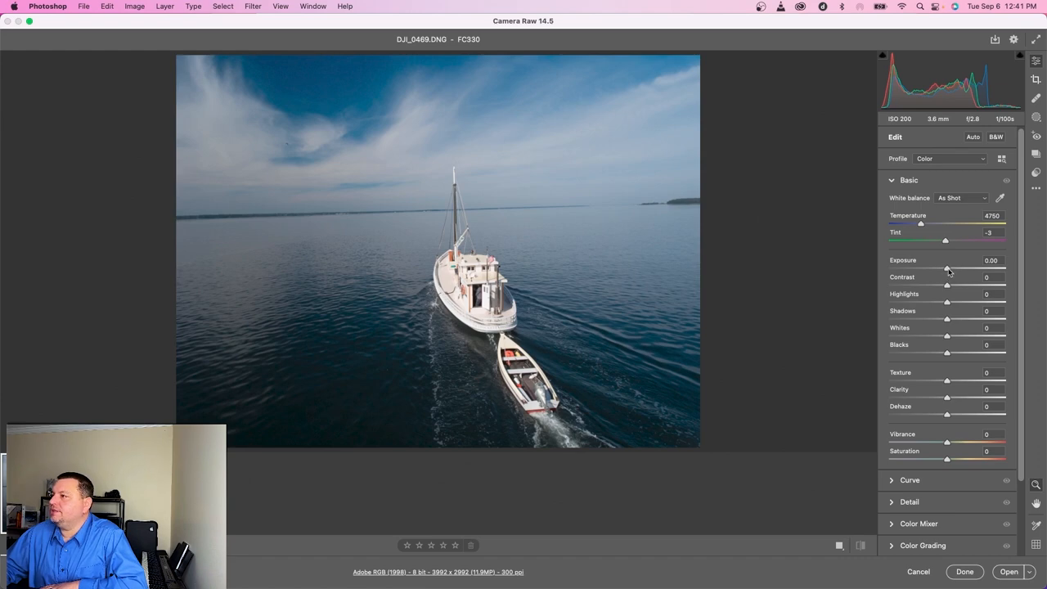
{"action": "mouse_move", "coordinate": [947, 269]}
{"action": "left_mouse_down"}
{"action": "mouse_move", "coordinate": [959, 268]}
{"action": "mouse_move", "coordinate": [970, 302]}
{"action": "mouse_move", "coordinate": [940, 301]}
{"action": "mouse_move", "coordinate": [952, 302]}
{"action": "left_mouse_up"}
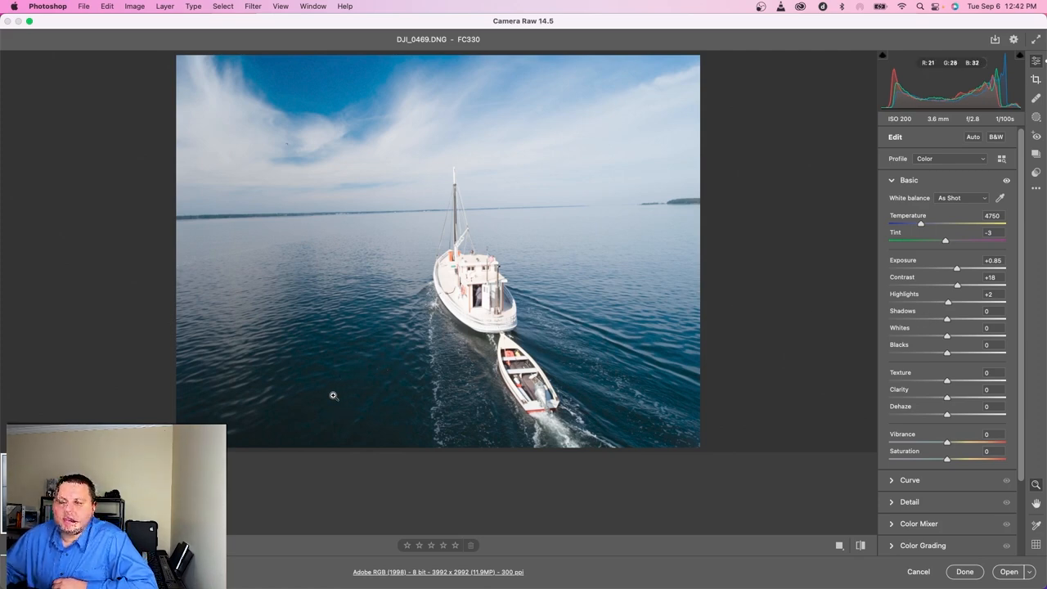
Inspect the water magnified, then lift shadows to +100 and blacks to +55.
{"action": "left_click_drag", "start_coordinate": [334, 397], "coordinate": [387, 323]}
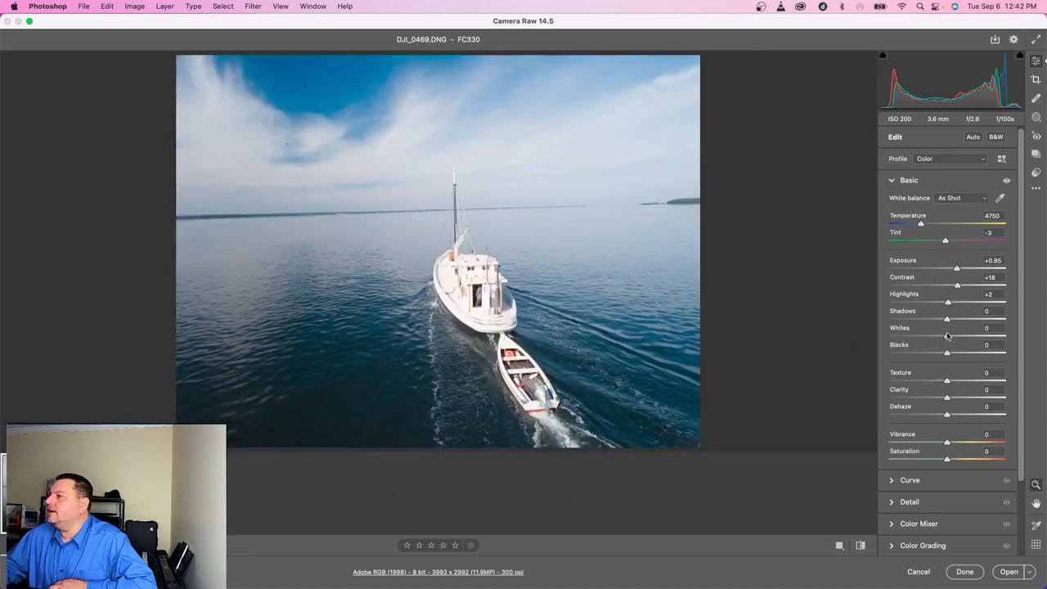
{"action": "left_click_drag", "start_coordinate": [947, 319], "coordinate": [1006, 320]}
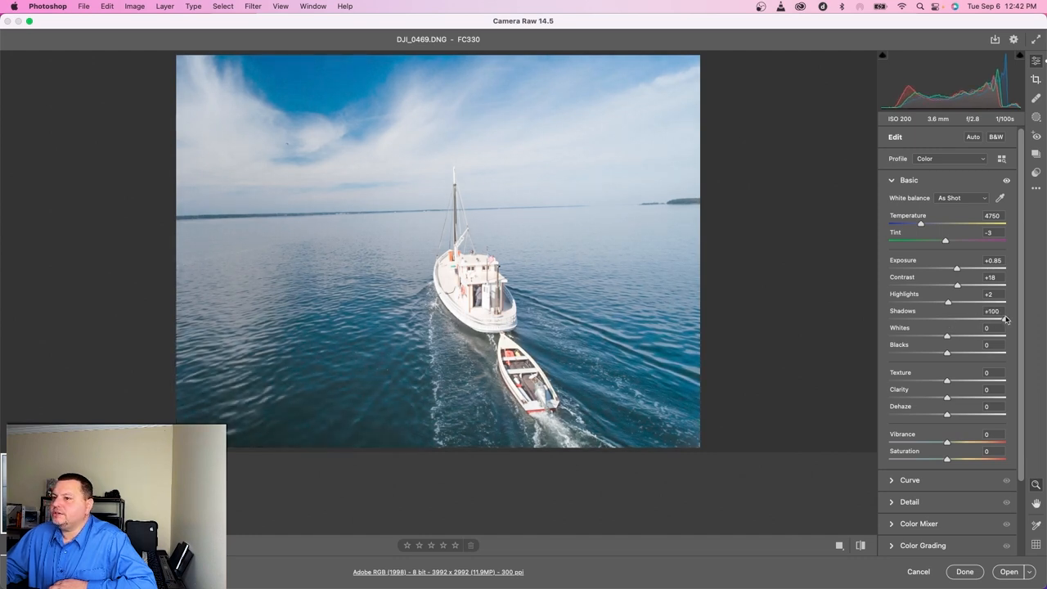
{"action": "left_click_drag", "start_coordinate": [947, 352], "coordinate": [979, 353]}
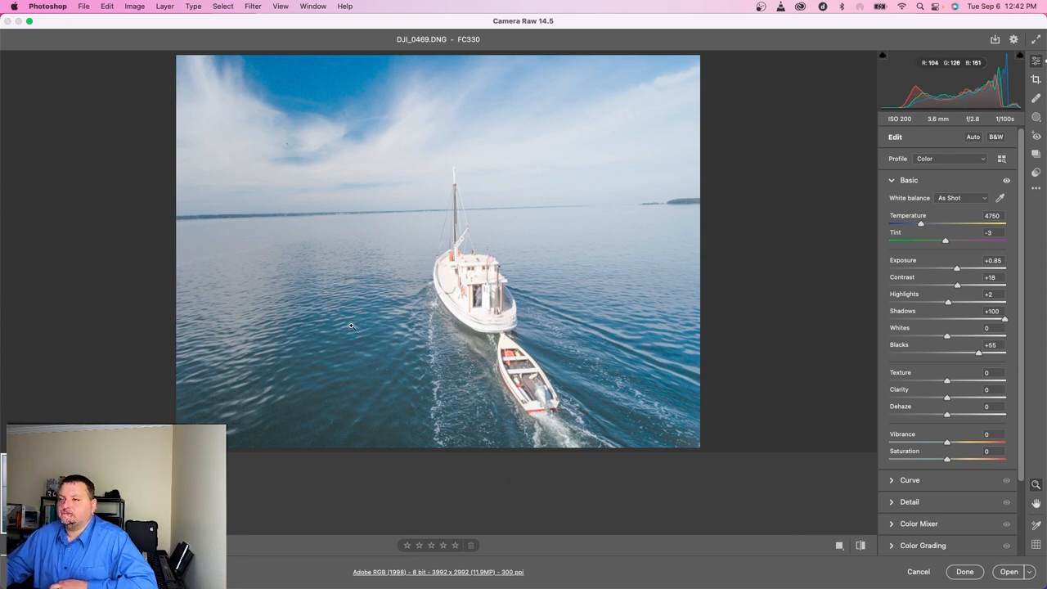
Compare before and after side by side, then reset all Camera Raw adjustments to default.
{"action": "left_click", "coordinate": [838, 546]}
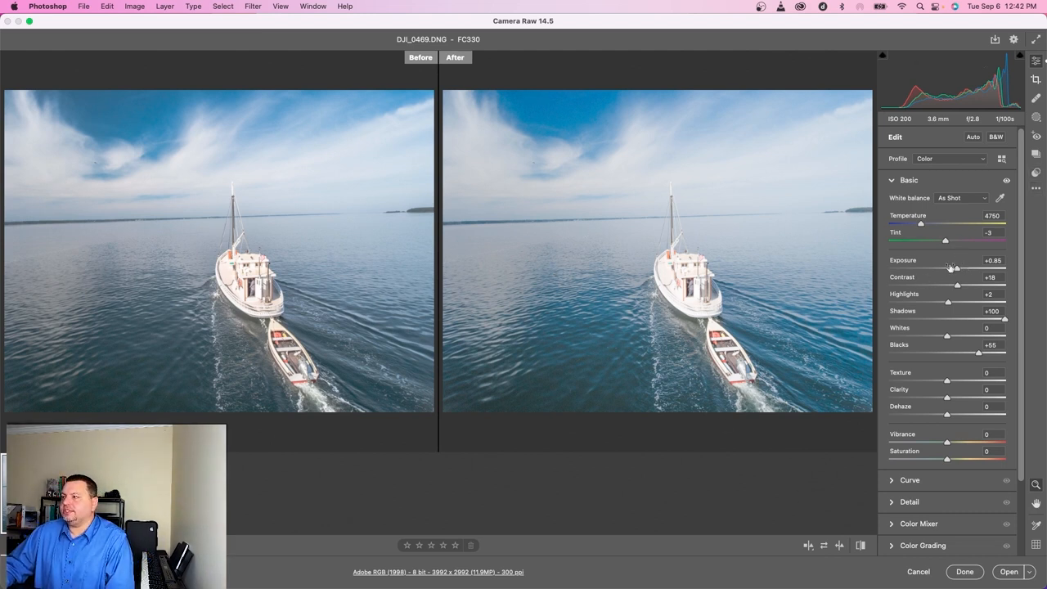
{"action": "left_click", "coordinate": [1036, 188]}
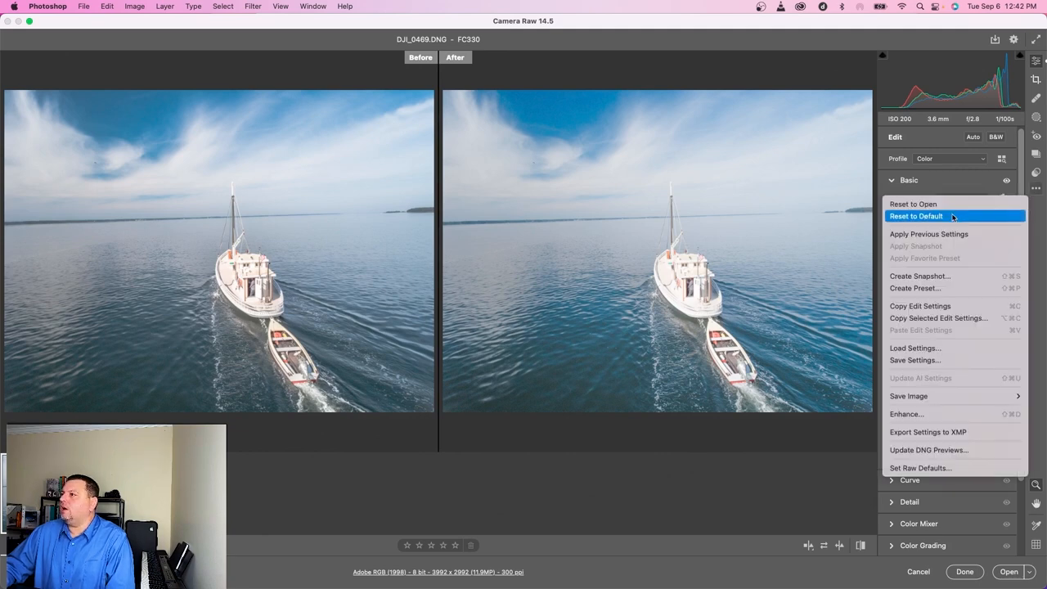
{"action": "left_click", "coordinate": [952, 218]}
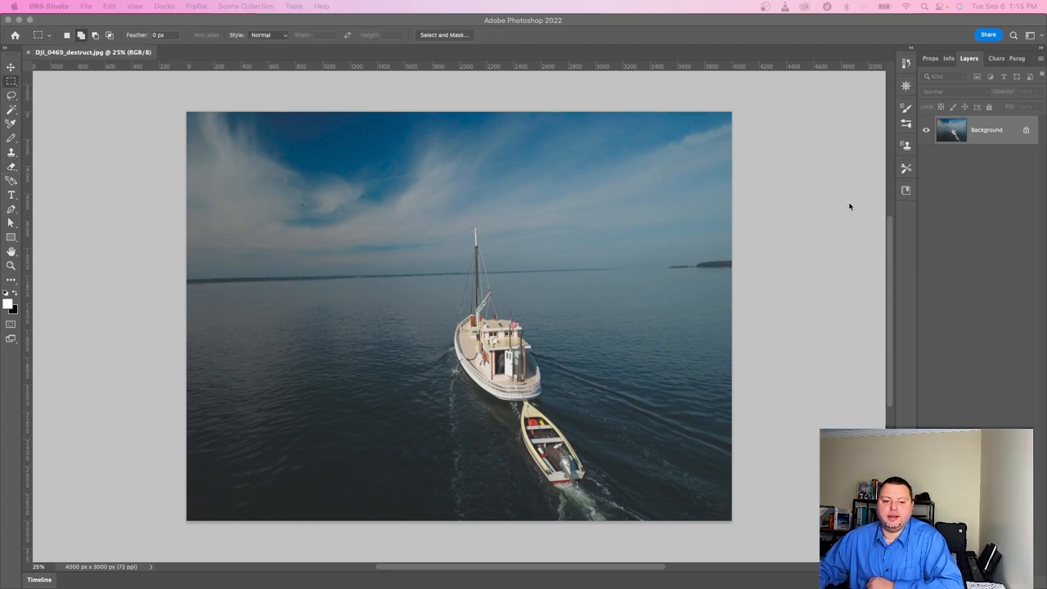
Apply a direct +2.82 exposure adjustment to the image and save over the file.
{"action": "left_click_drag", "start_coordinate": [894, 224], "coordinate": [924, 225]}
{"action": "left_click", "coordinate": [999, 188]}
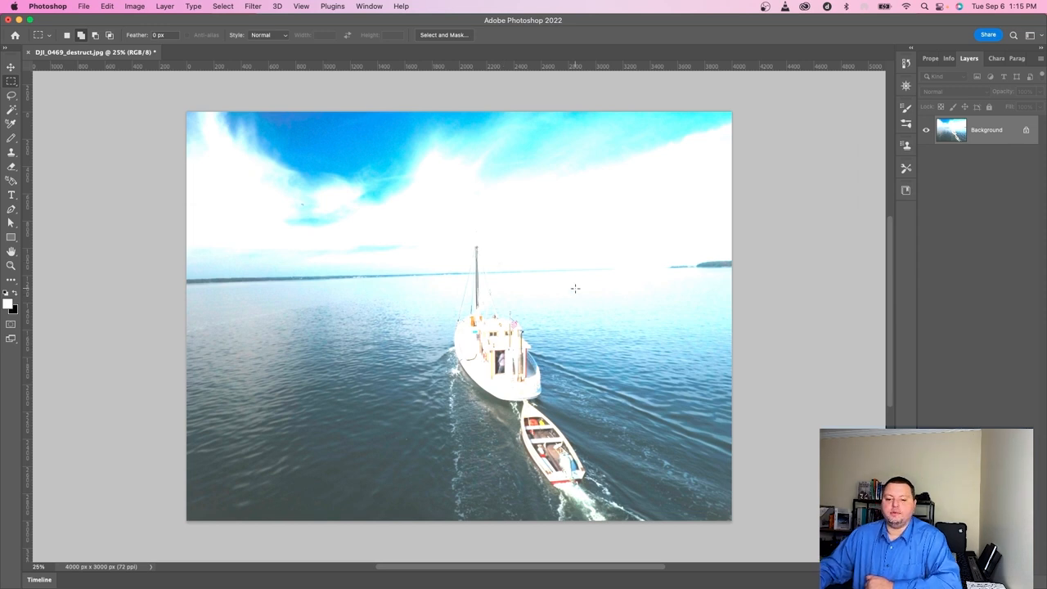
{"action": "left_click", "coordinate": [83, 6]}
{"action": "left_click", "coordinate": [91, 115]}
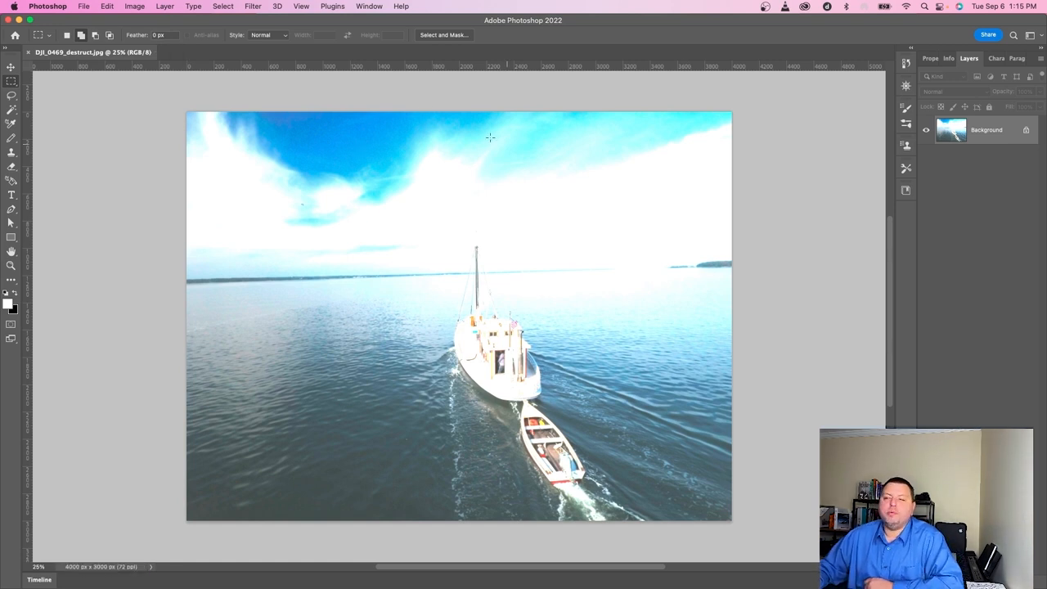
Close the document and reopen DJI_0469_destruct.jpg from recent files.
{"action": "left_click", "coordinate": [29, 52]}
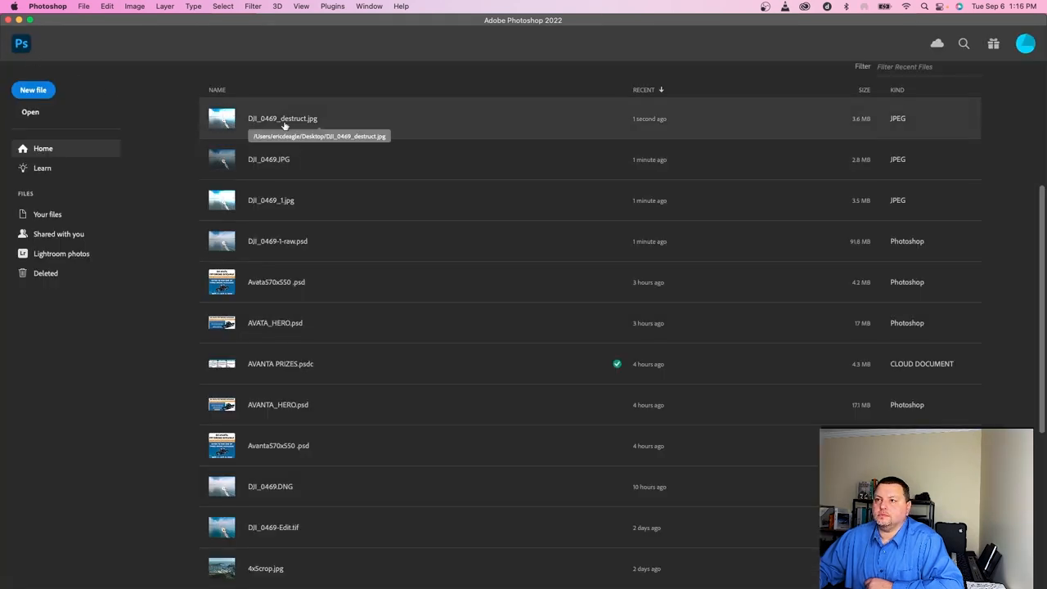
{"action": "left_click", "coordinate": [282, 118]}
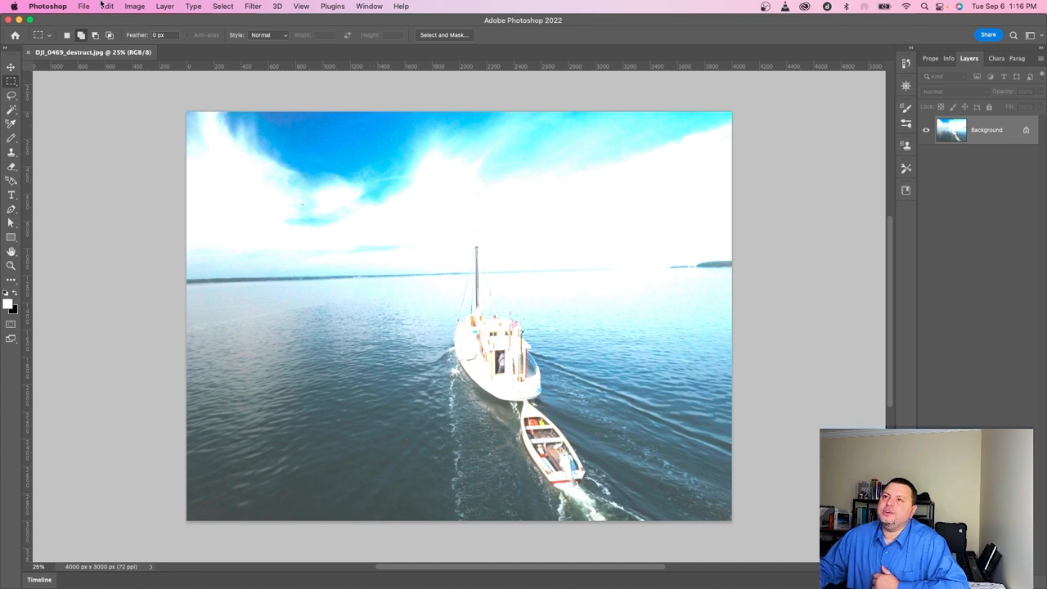
Try pulling the overbright image back with negative exposure via Image > Adjustments > Exposure.
{"action": "left_click", "coordinate": [134, 5]}
{"action": "mouse_move", "coordinate": [150, 37]}
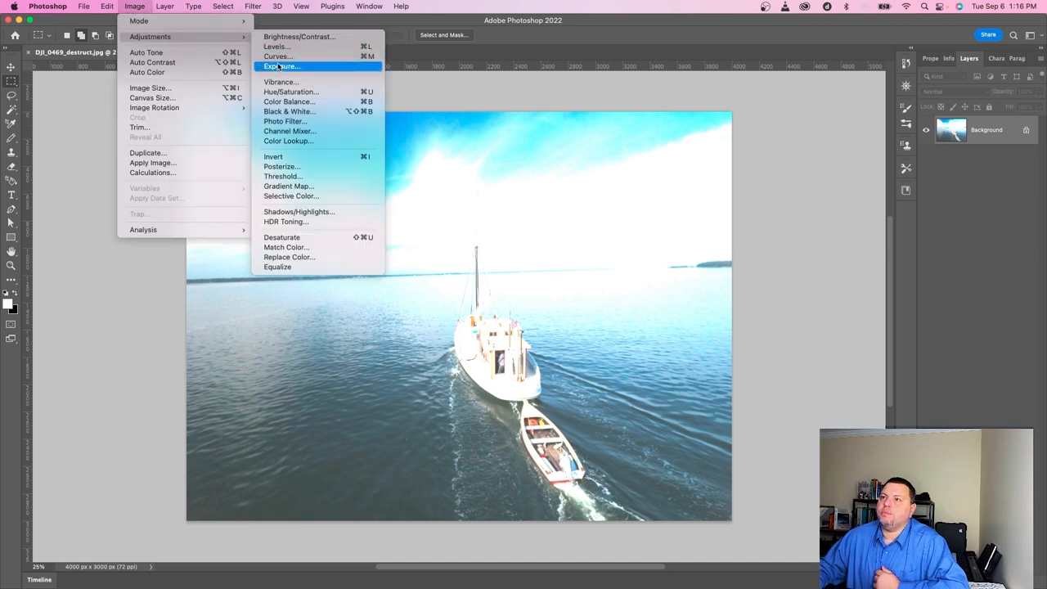
{"action": "left_click", "coordinate": [278, 67]}
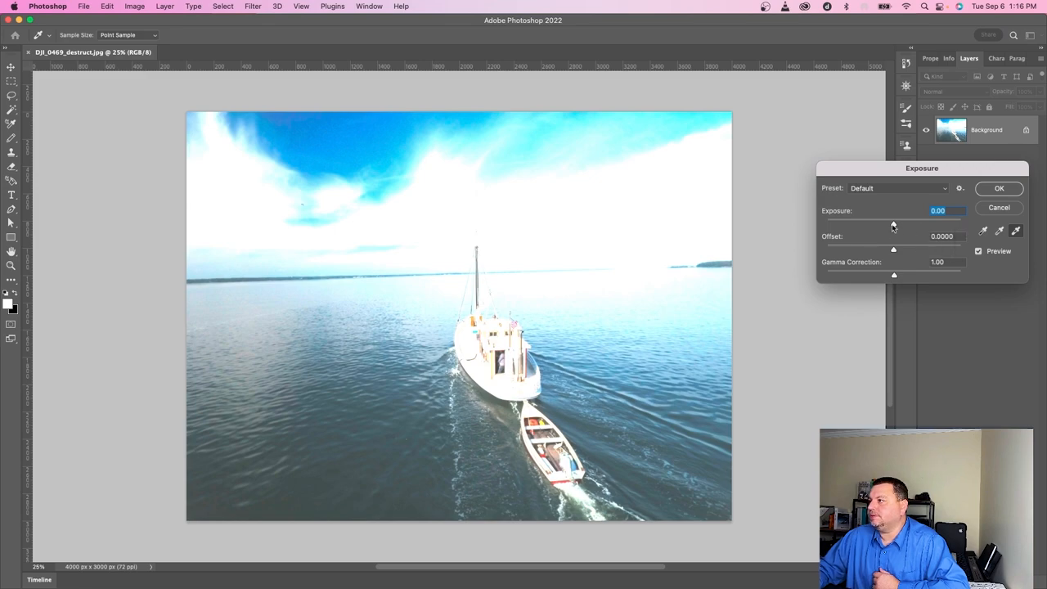
{"action": "left_click_drag", "start_coordinate": [893, 224], "coordinate": [881, 232]}
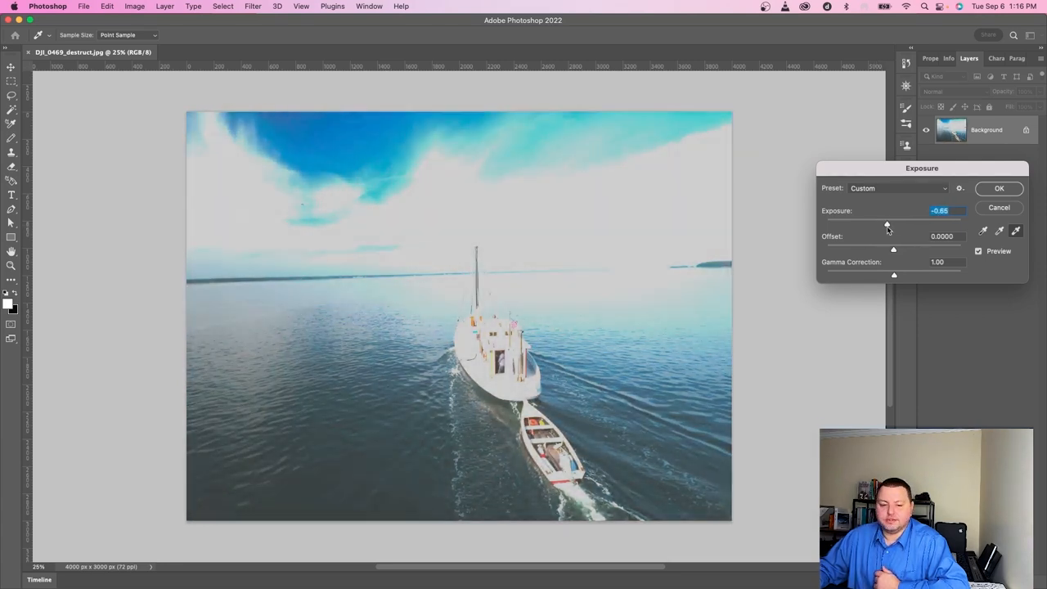
{"action": "left_click_drag", "start_coordinate": [887, 224], "coordinate": [892, 225]}
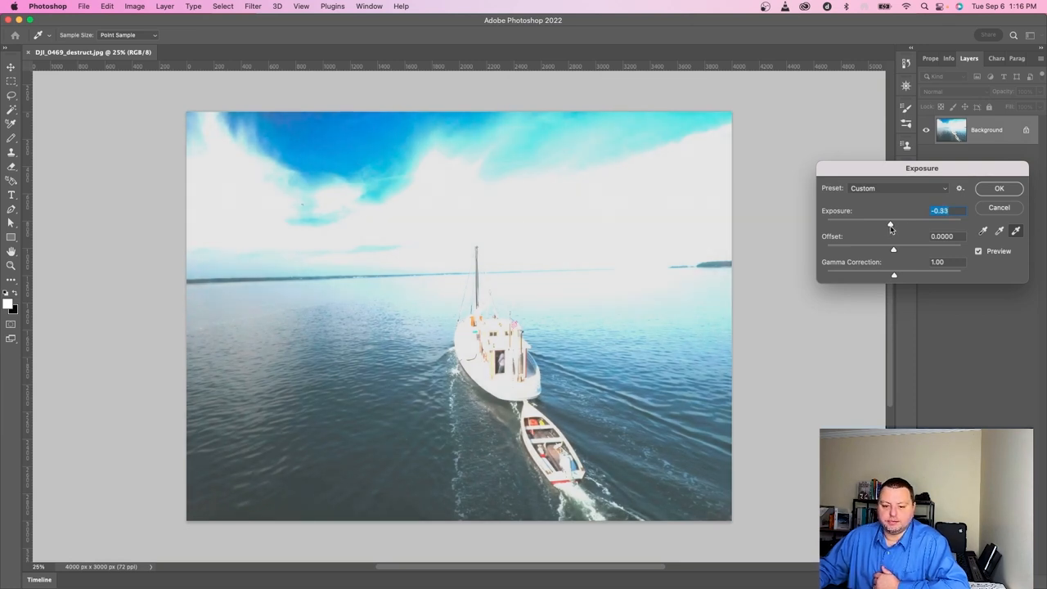
{"action": "left_click_drag", "start_coordinate": [892, 224], "coordinate": [890, 224]}
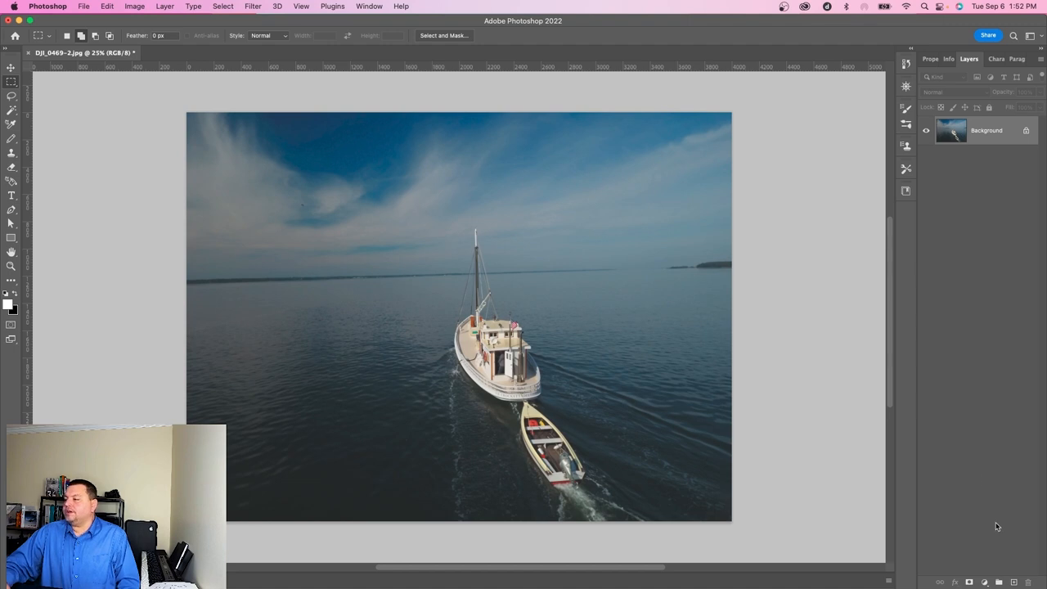
Add an Exposure adjustment layer and raise it to about +2.9.
{"action": "left_click", "coordinate": [987, 583]}
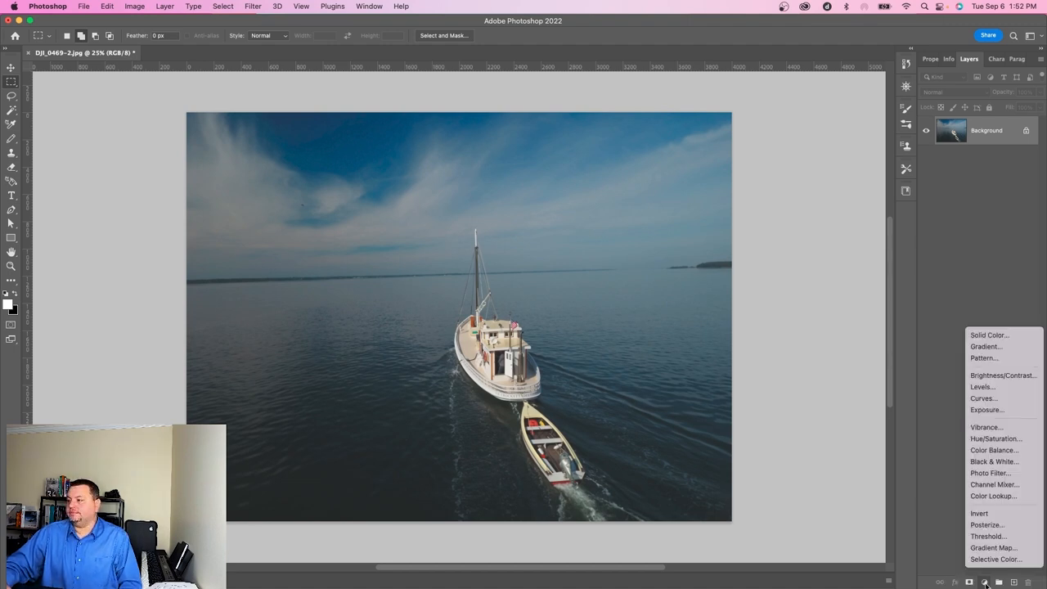
{"action": "left_click", "coordinate": [983, 409]}
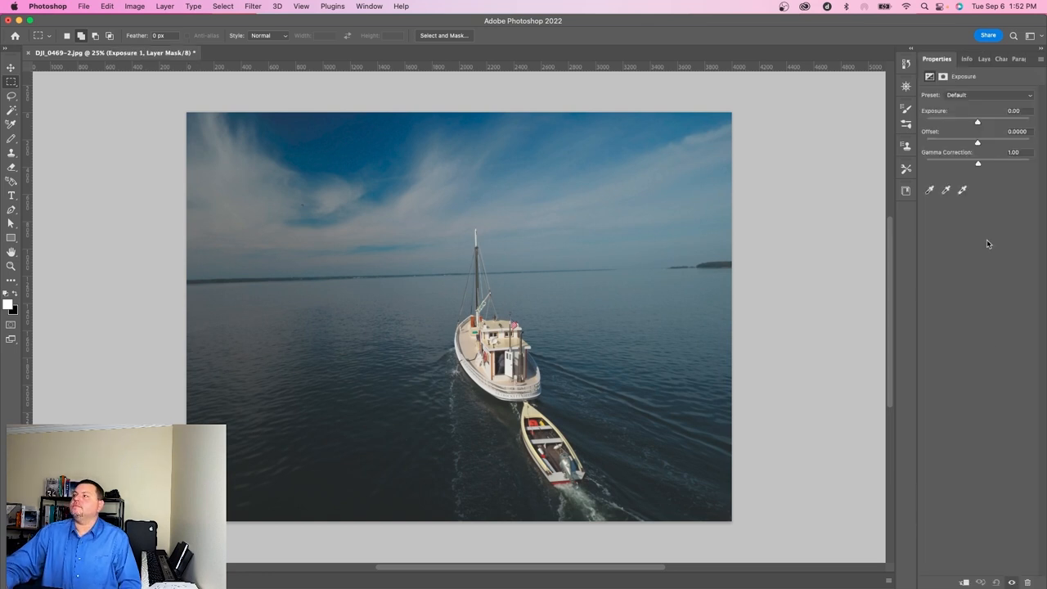
{"action": "left_click_drag", "start_coordinate": [978, 122], "coordinate": [1000, 122]}
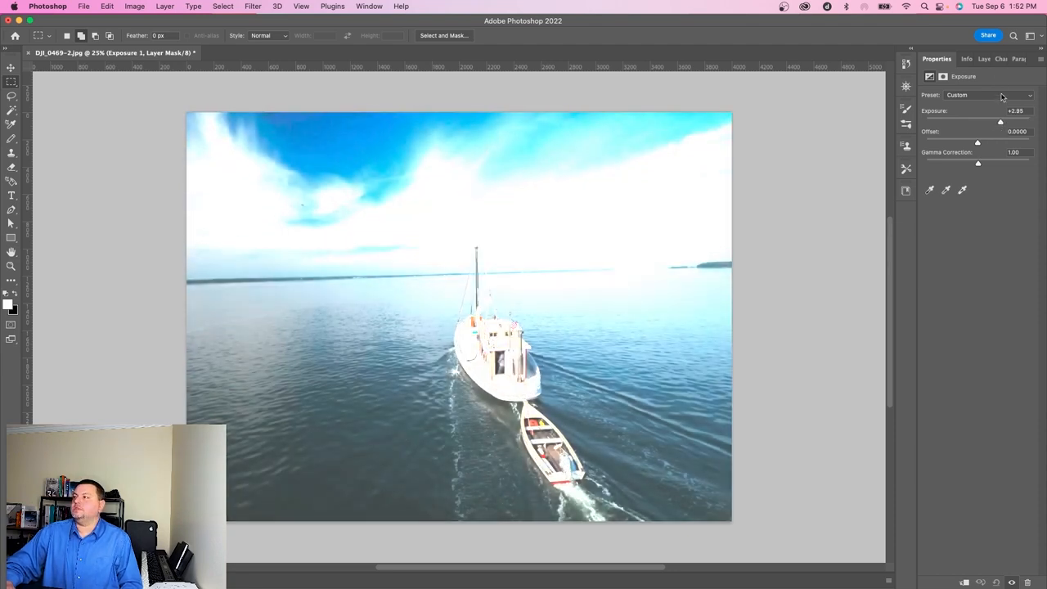
Hide and show the Exposure layer in the Layers panel to compare with the Background.
{"action": "left_click", "coordinate": [984, 59]}
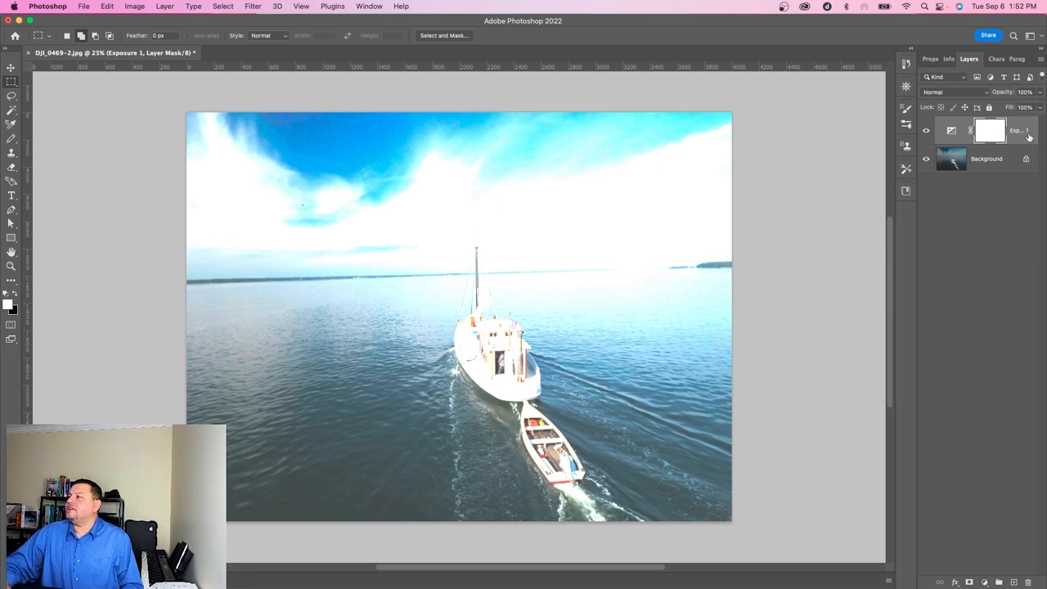
{"action": "left_click", "coordinate": [928, 133]}
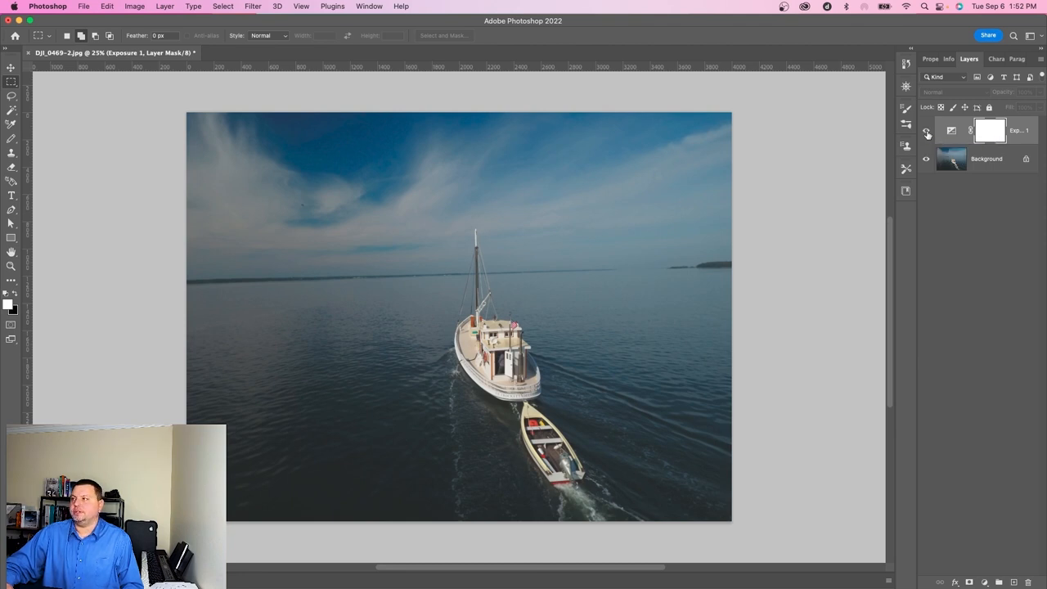
{"action": "left_click", "coordinate": [928, 132]}
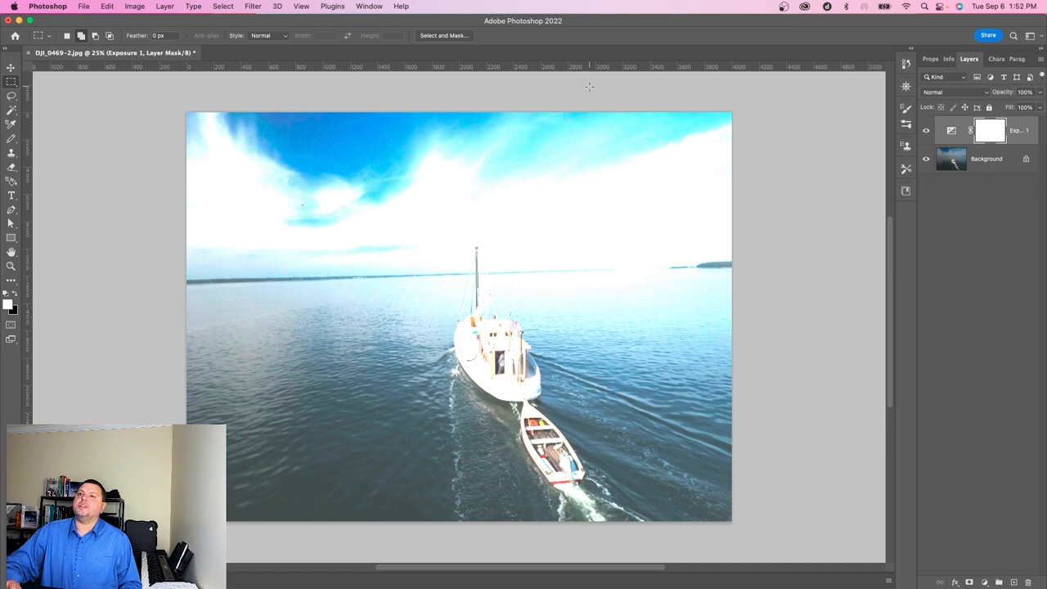
Save as DJI_0469-2.psd on the Desktop, replacing the existing file.
{"action": "left_click", "coordinate": [83, 5]}
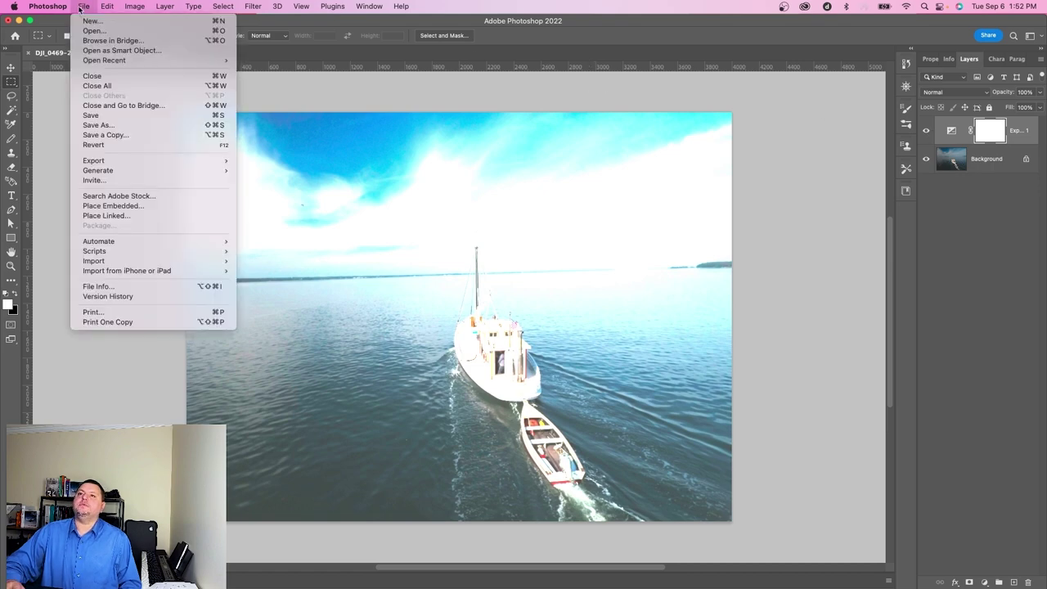
{"action": "left_click", "coordinate": [90, 115]}
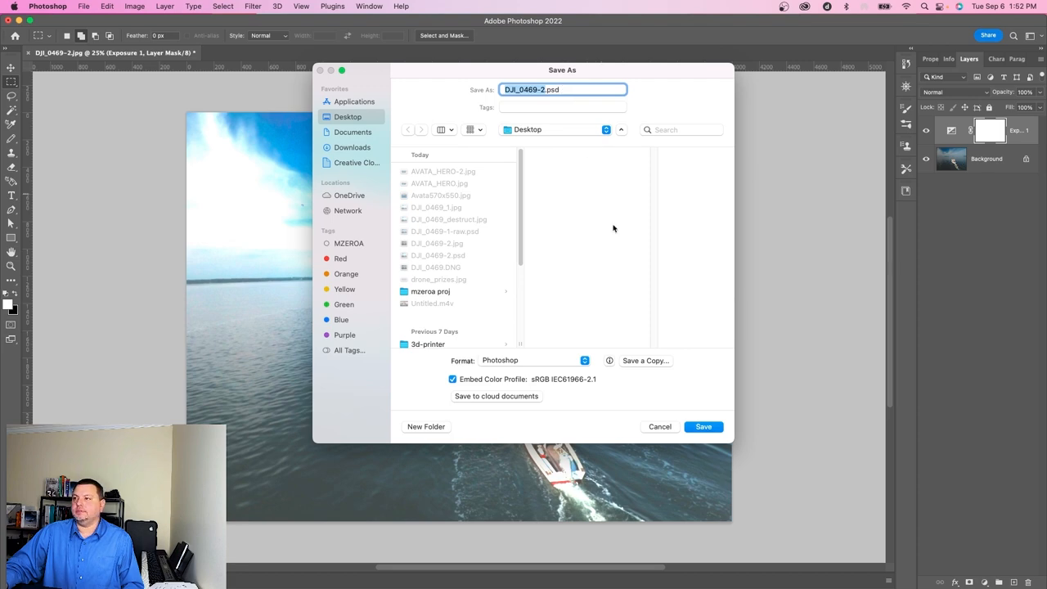
{"action": "left_click", "coordinate": [703, 426]}
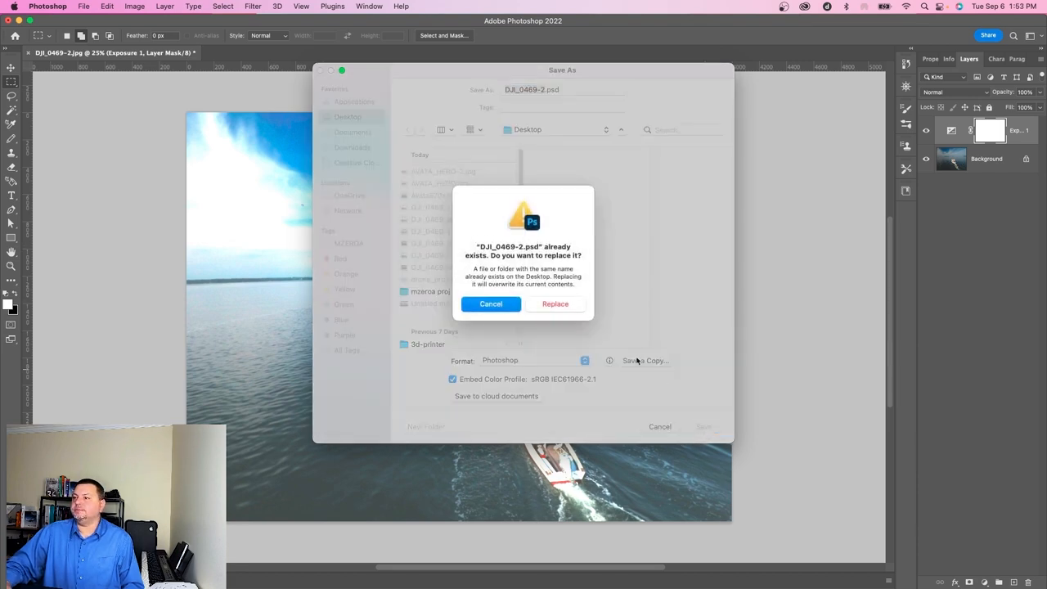
{"action": "left_click", "coordinate": [556, 304]}
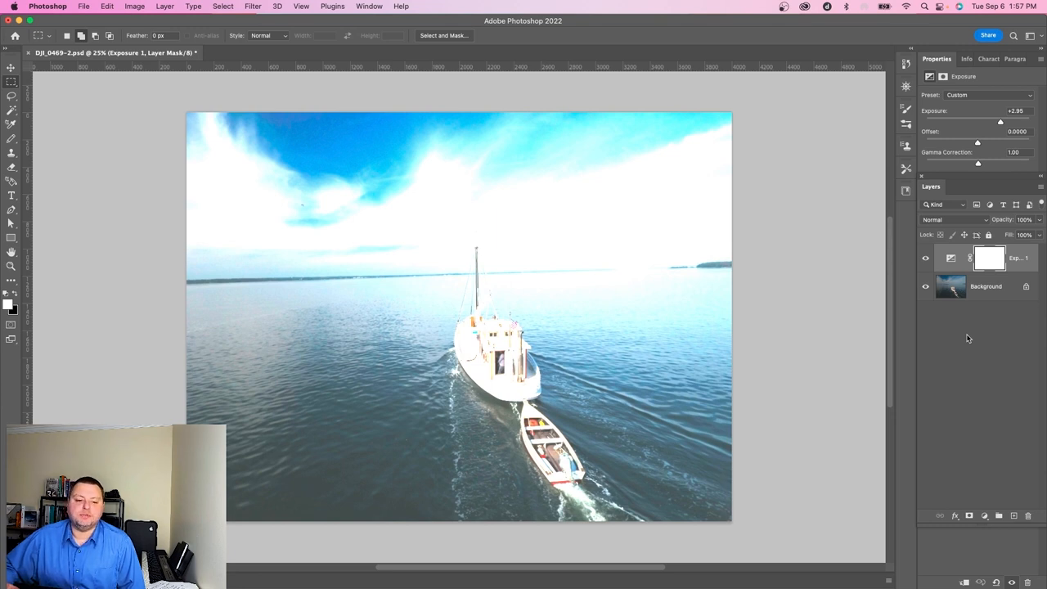
Lower the Exposure layer from +2.95 to +1.40 and toggle its visibility to compare.
{"action": "left_click", "coordinate": [951, 260]}
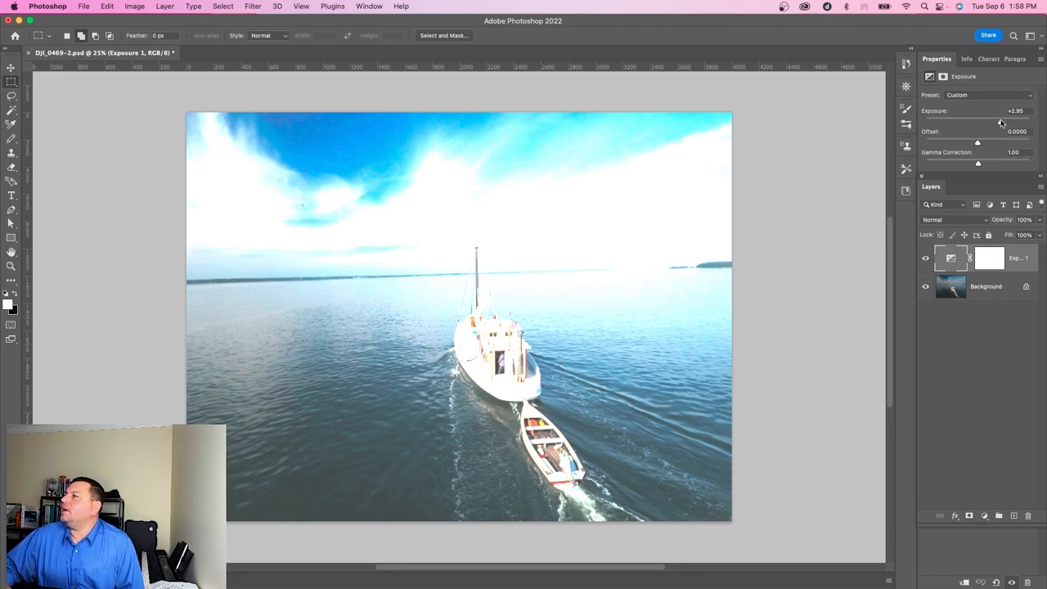
{"action": "left_click_drag", "start_coordinate": [999, 123], "coordinate": [989, 123]}
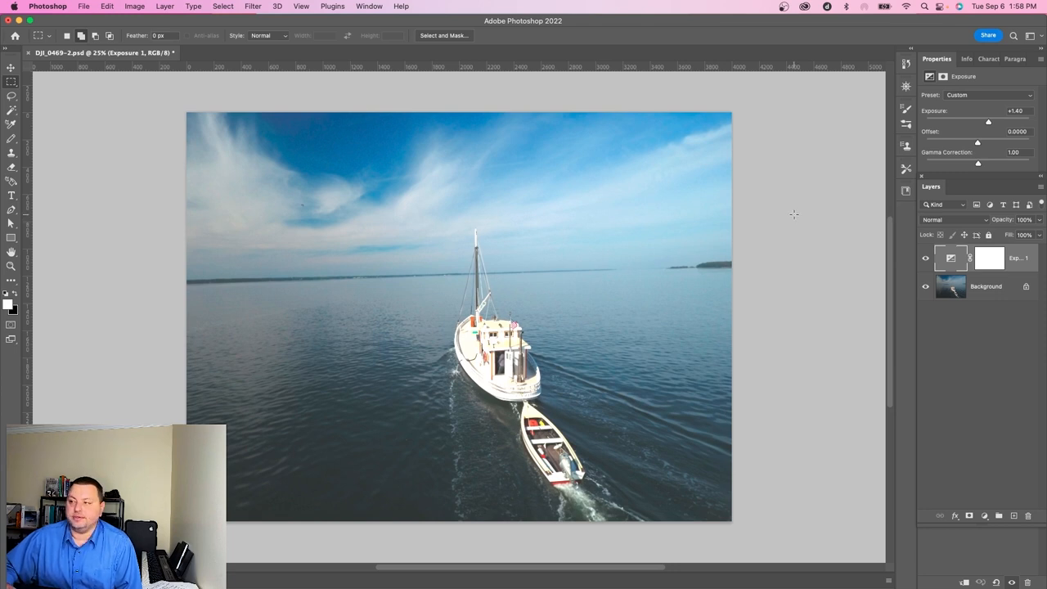
{"action": "left_click", "coordinate": [926, 258]}
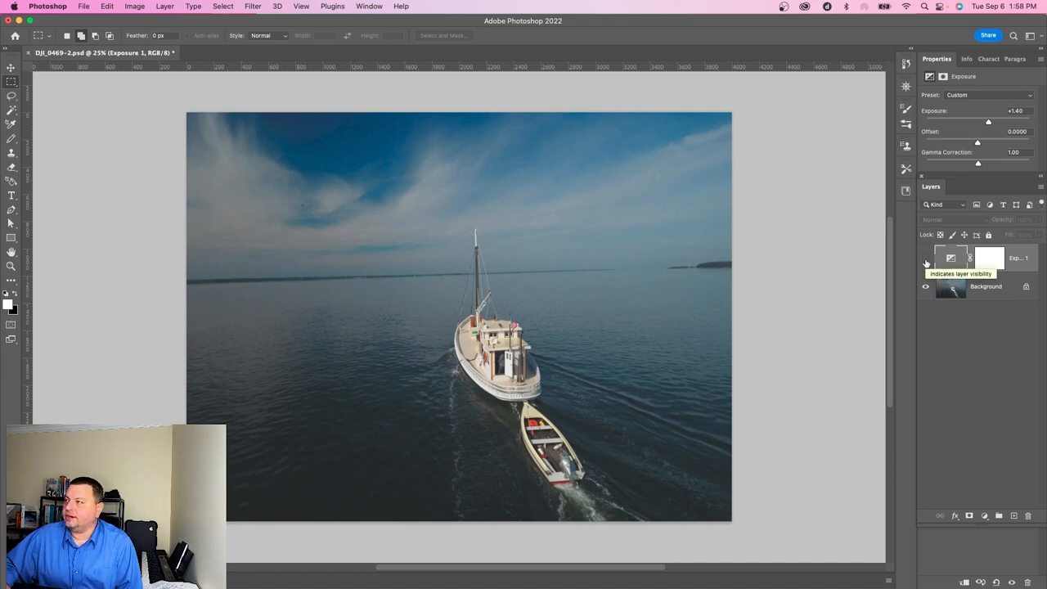
{"action": "left_click", "coordinate": [926, 260]}
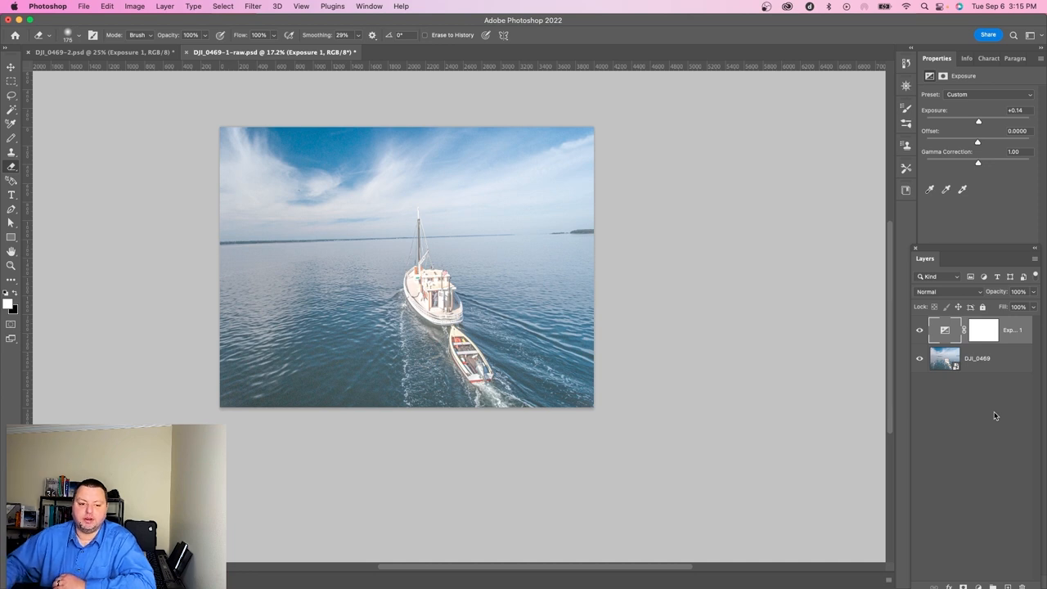
Add a Levels layer with midtones 0.73 and white point 226, then target its mask.
{"action": "left_click", "coordinate": [979, 584]}
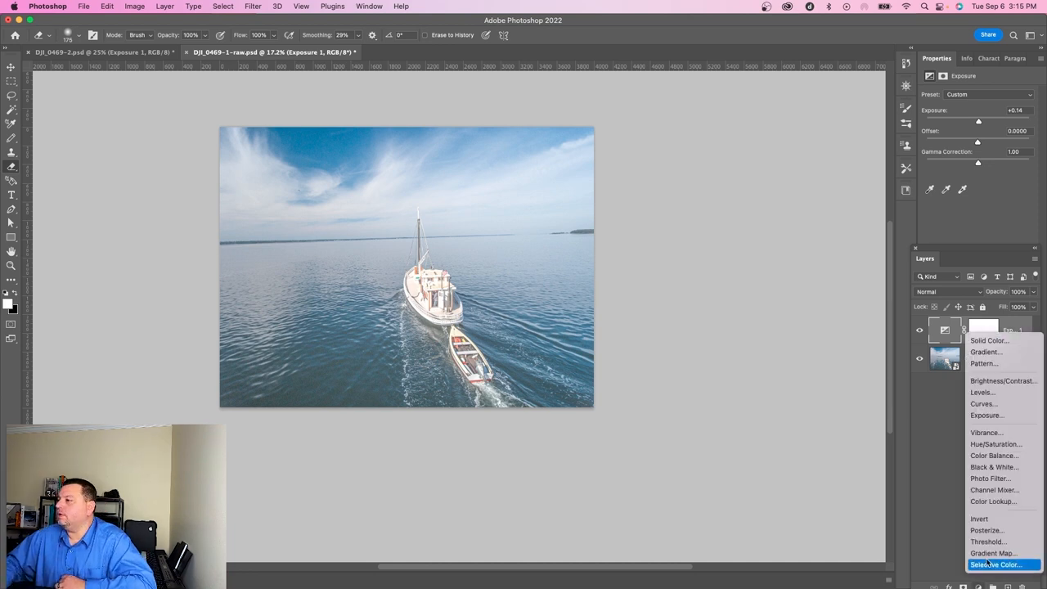
{"action": "left_click", "coordinate": [1006, 393]}
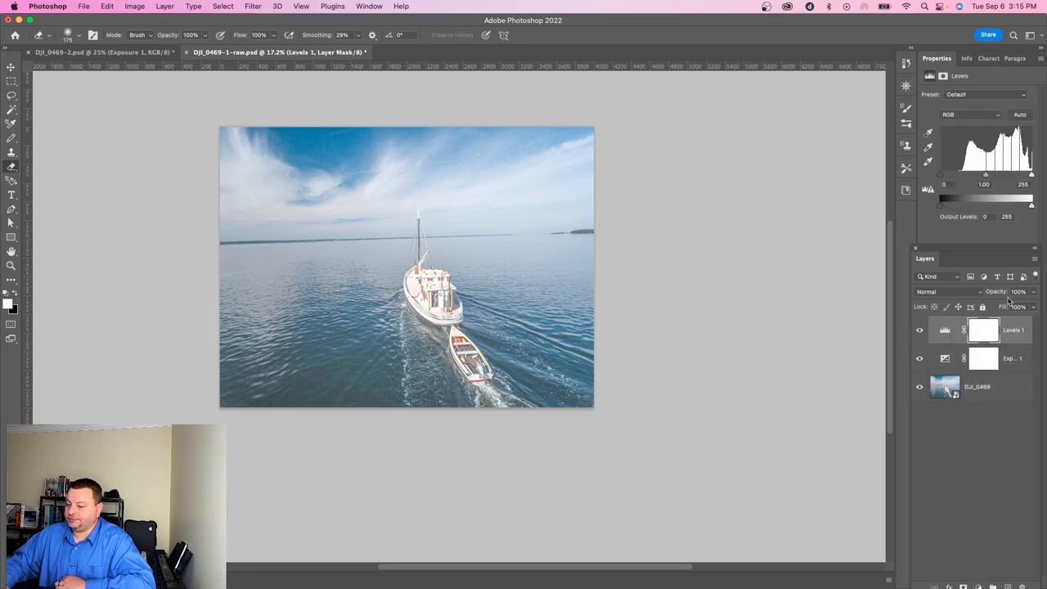
{"action": "left_click", "coordinate": [984, 184]}
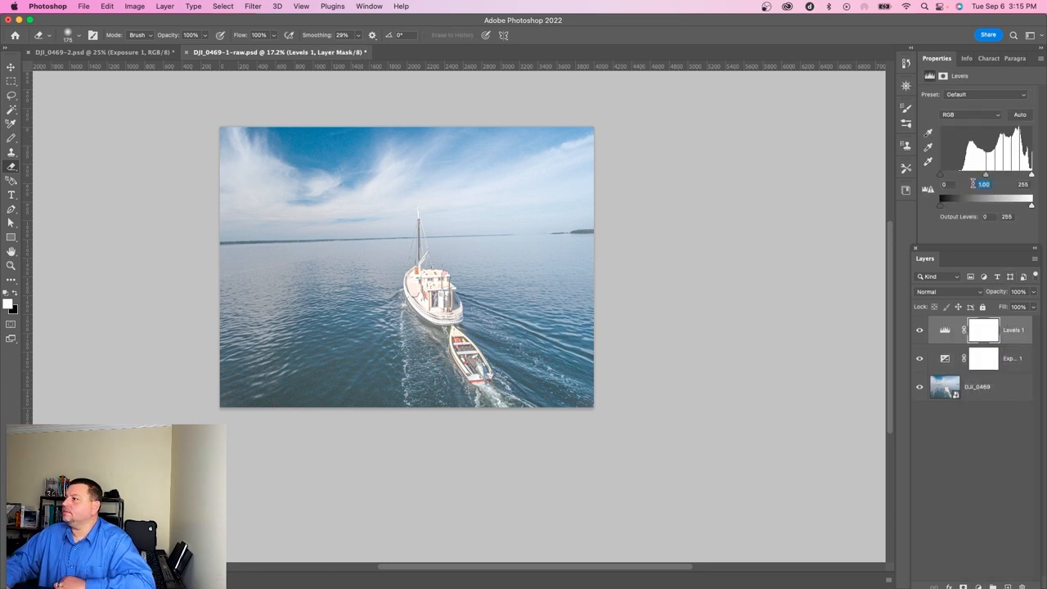
{"action": "type", "text": ".73"}
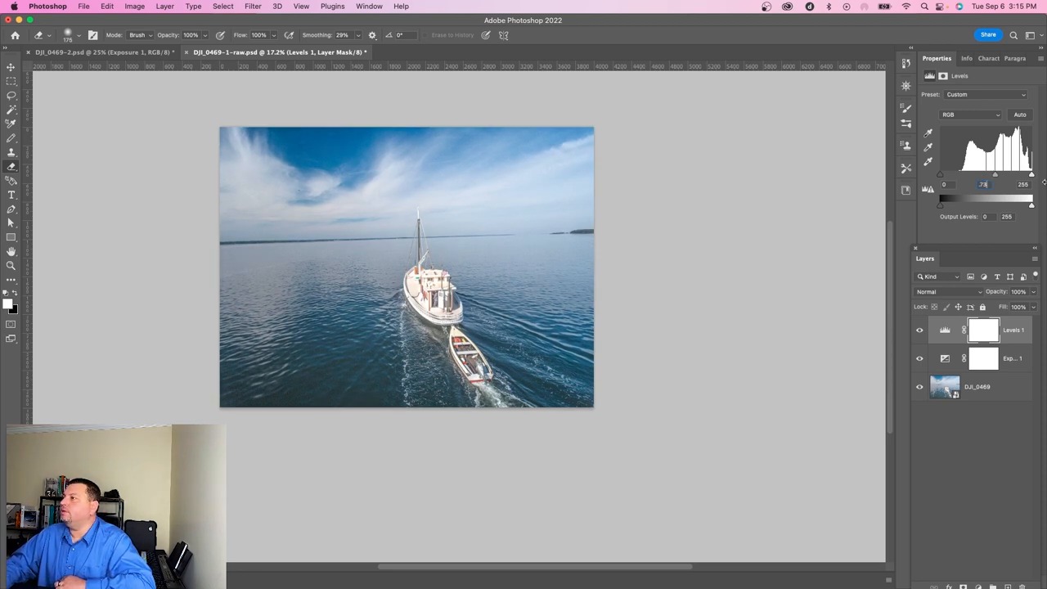
{"action": "key", "text": "Return"}
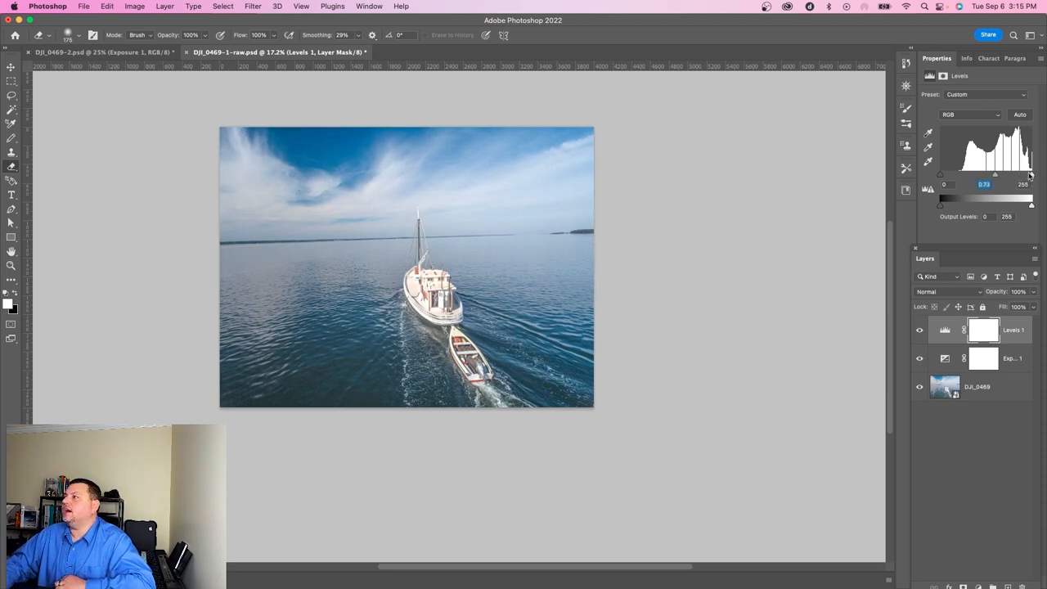
{"action": "left_click_drag", "start_coordinate": [1032, 176], "coordinate": [1022, 176]}
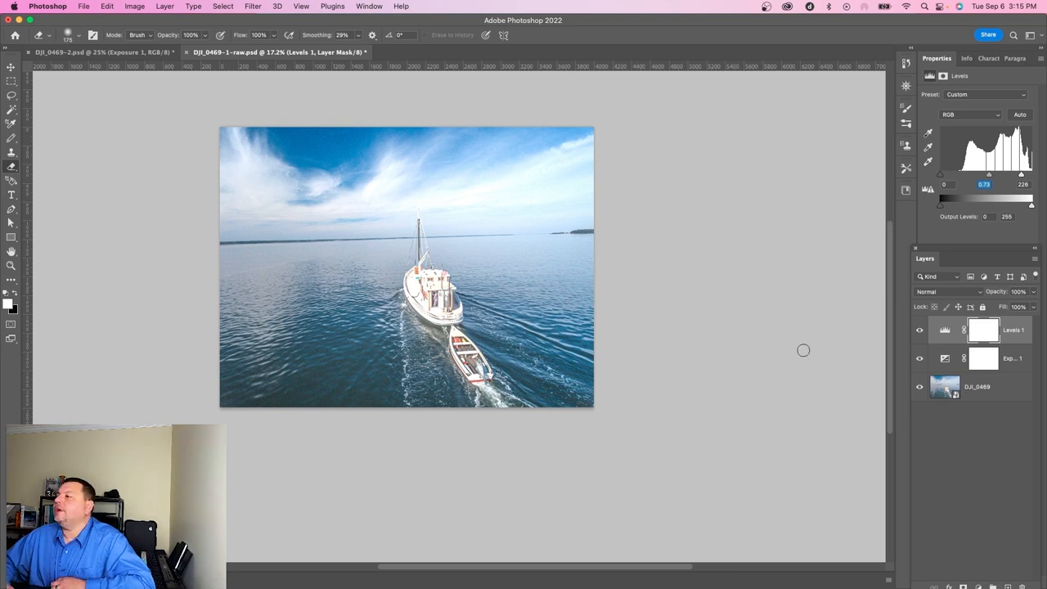
{"action": "left_click", "coordinate": [988, 332]}
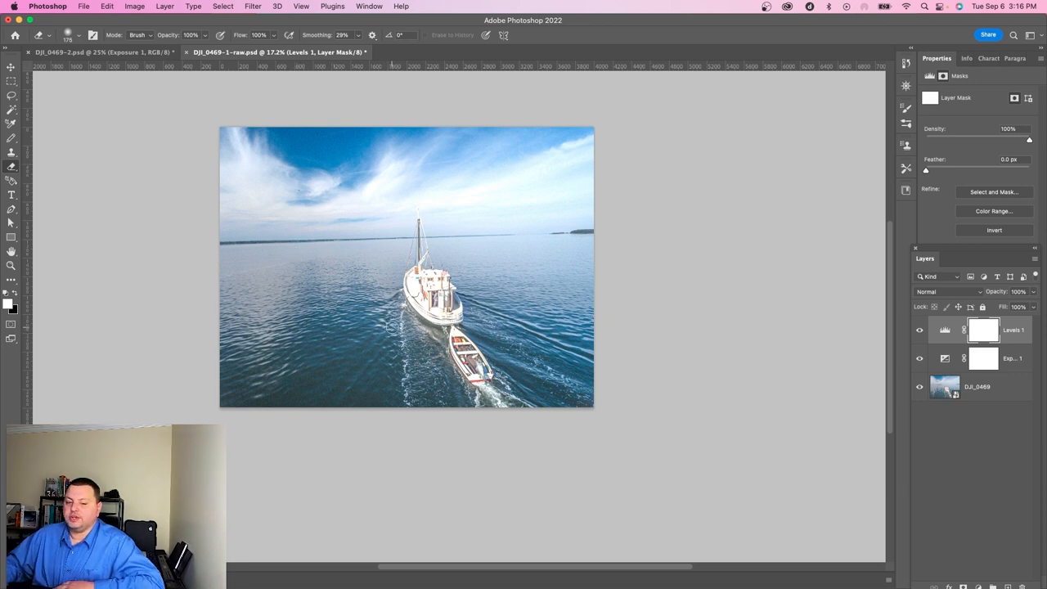
Paint black over the water on the Levels mask, enlarging the brush for broad strokes.
{"action": "mouse_move", "coordinate": [393, 328]}
{"action": "left_mouse_down"}
{"action": "mouse_move", "coordinate": [317, 334]}
{"action": "mouse_move", "coordinate": [317, 369]}
{"action": "mouse_move", "coordinate": [379, 392]}
{"action": "mouse_move", "coordinate": [314, 392]}
{"action": "mouse_move", "coordinate": [324, 393]}
{"action": "left_mouse_up"}
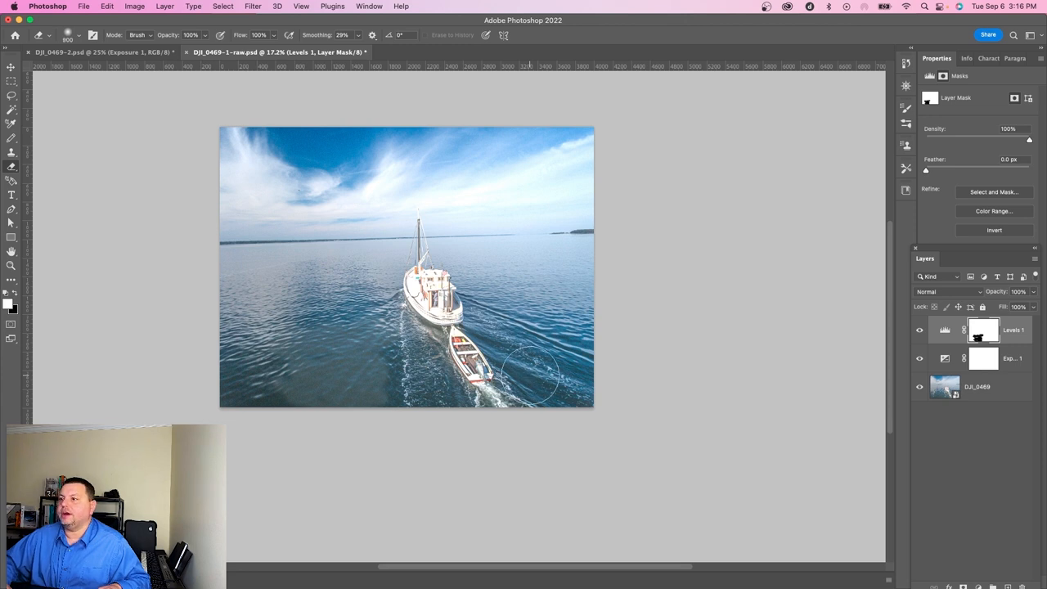
{"action": "key", "text": "bracketright"}
{"action": "key", "text": "bracketright"}
{"action": "key", "text": "bracketright"}
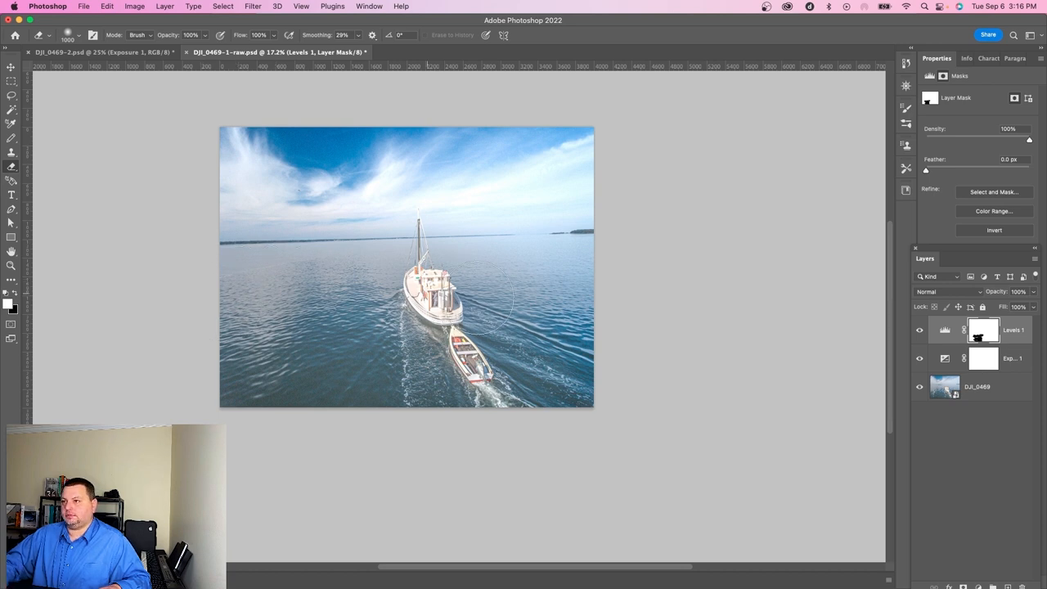
{"action": "left_click_drag", "start_coordinate": [544, 241], "coordinate": [360, 364]}
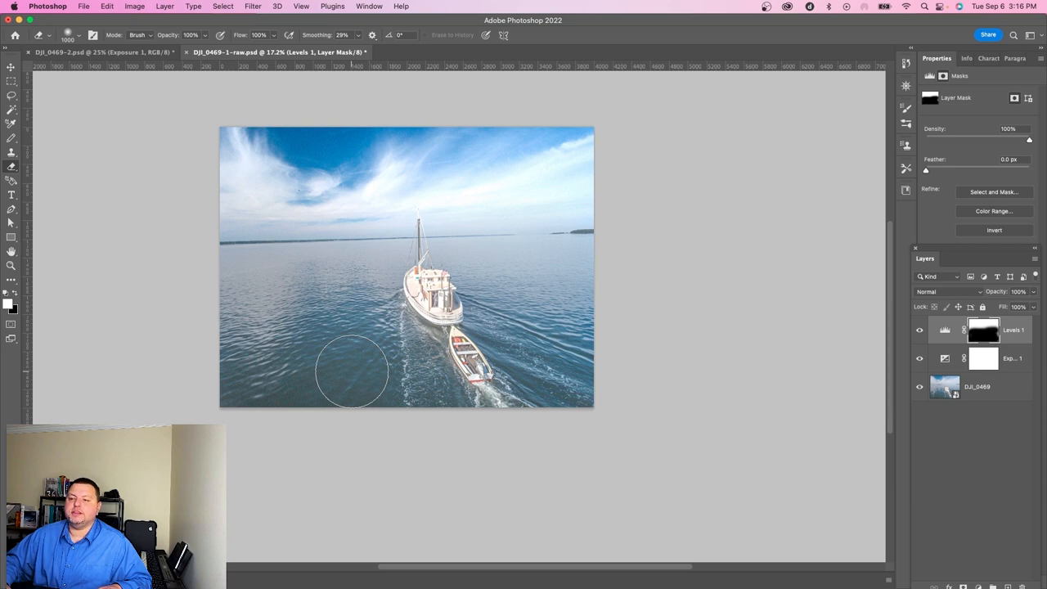
Toggle the Levels layer's visibility to compare the sky, leaving it turned on.
{"action": "left_click", "coordinate": [919, 330]}
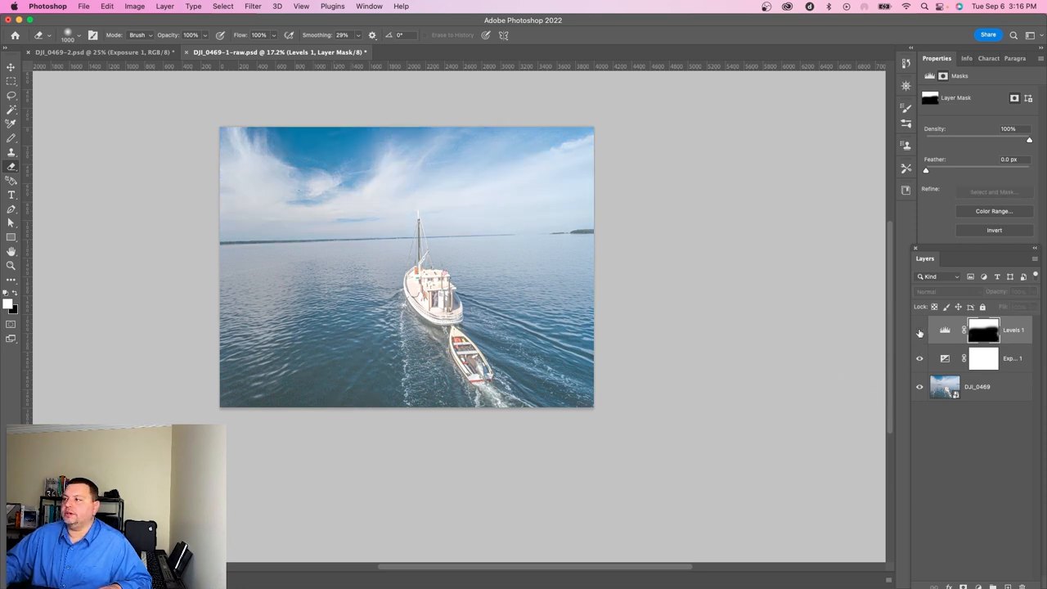
{"action": "left_click", "coordinate": [919, 331]}
{"action": "left_click", "coordinate": [919, 330]}
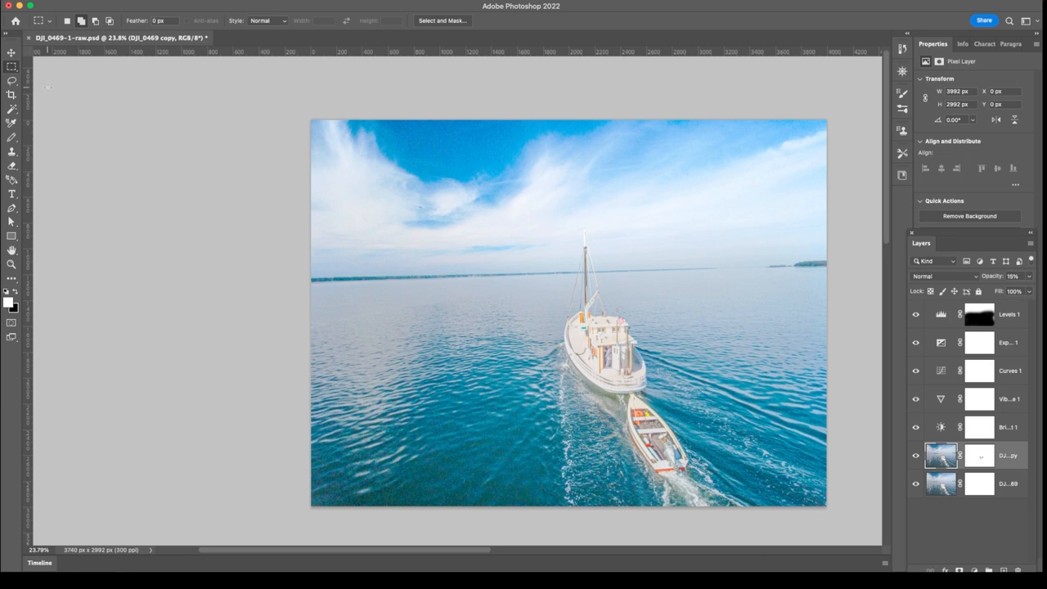
Crop the photo to the 4:5 (8:10) ratio swapped to landscape and commit it.
{"action": "left_click", "coordinate": [11, 96]}
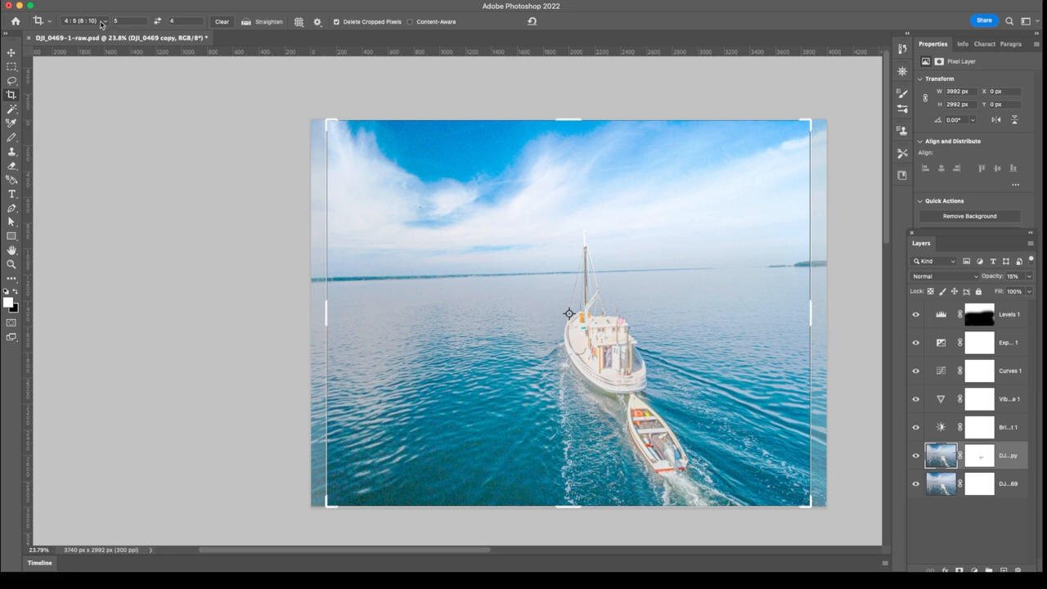
{"action": "left_click", "coordinate": [105, 22]}
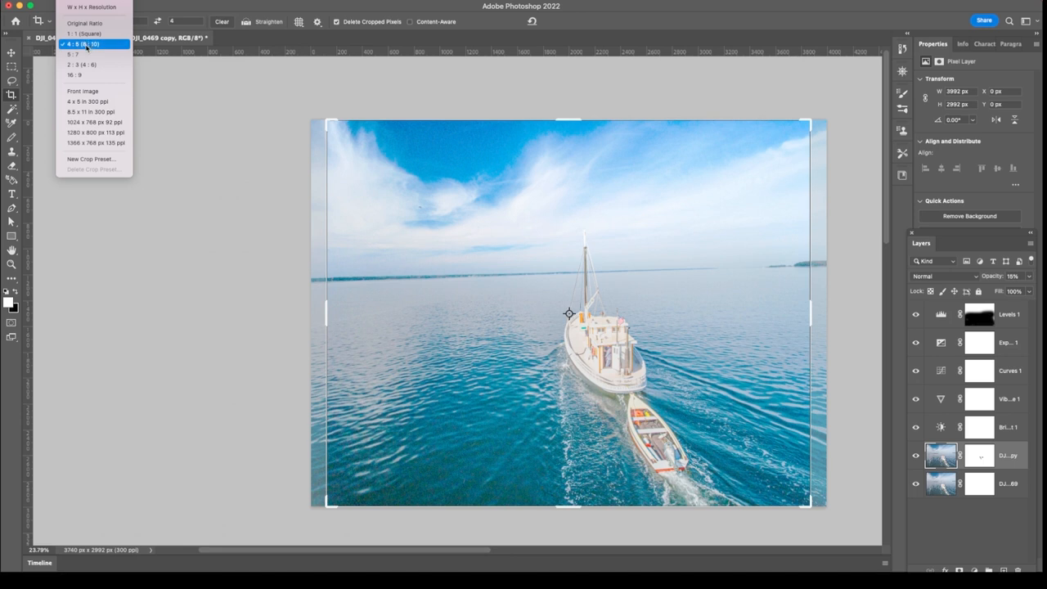
{"action": "left_click", "coordinate": [86, 44]}
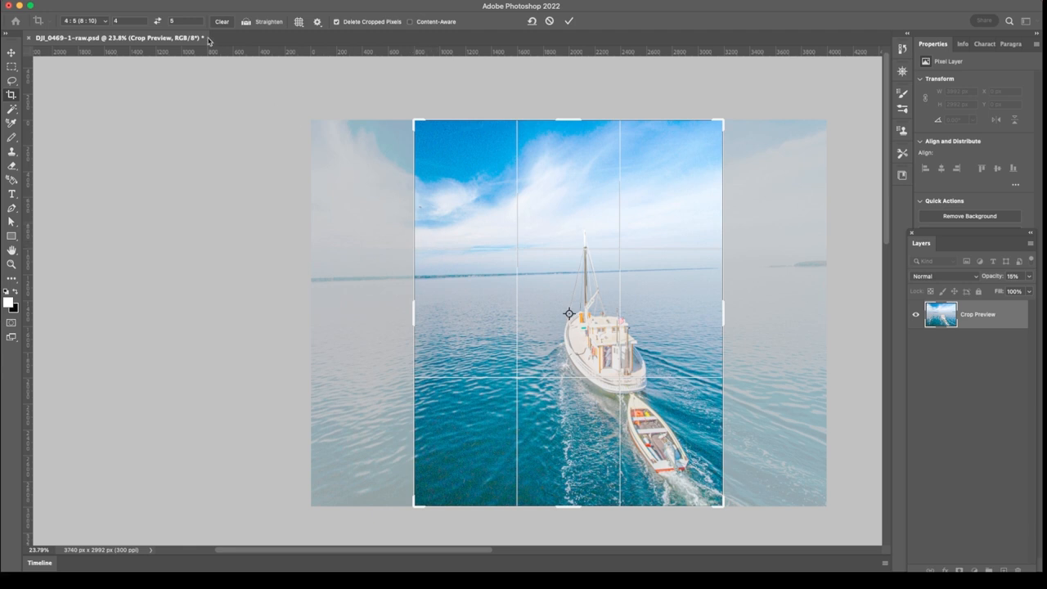
{"action": "left_click", "coordinate": [158, 21]}
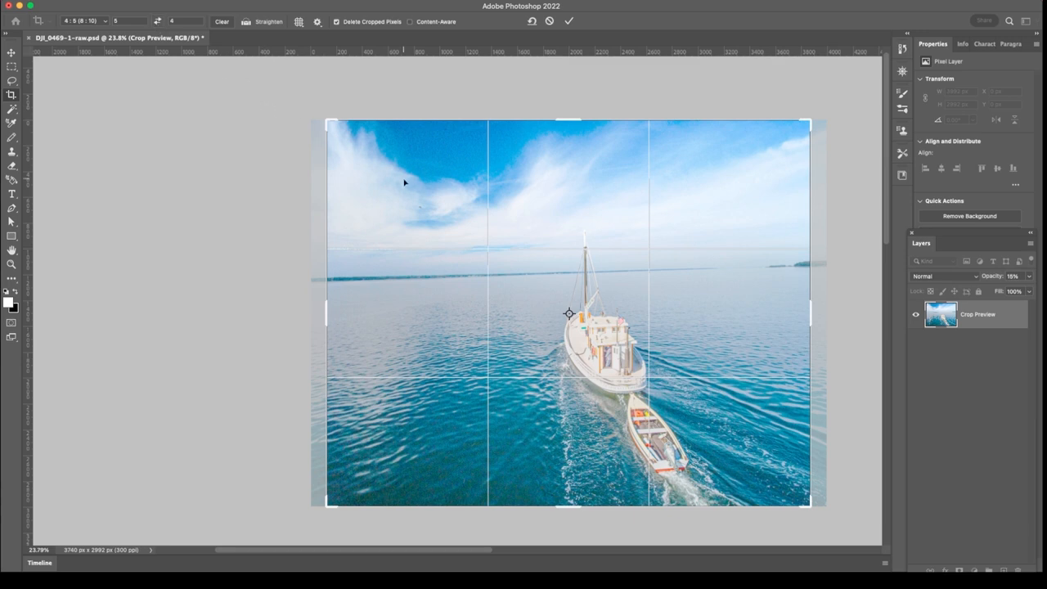
{"action": "left_click", "coordinate": [570, 22]}
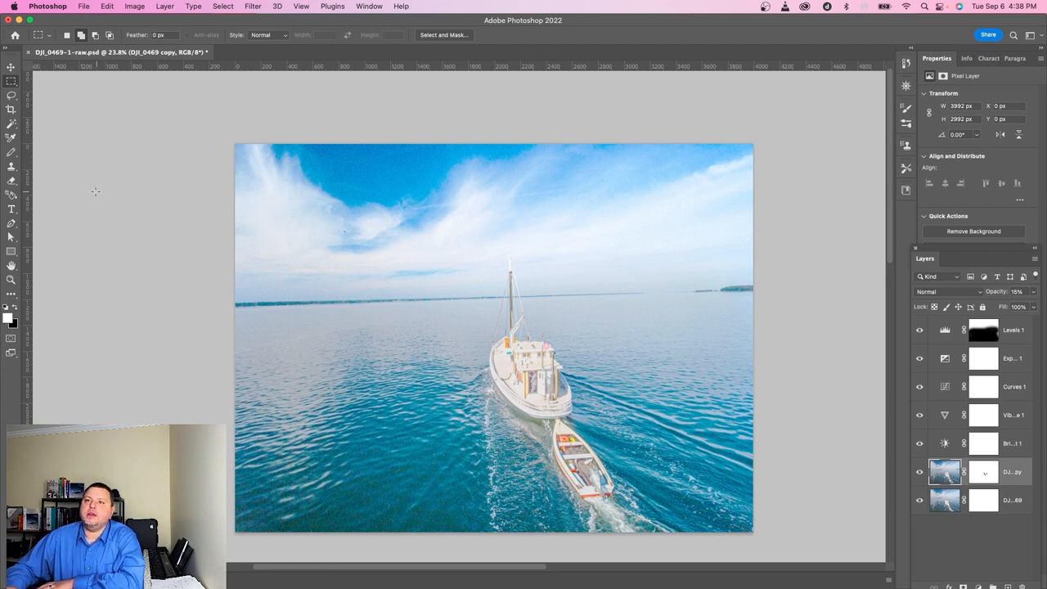
Recrop to 16:9 widescreen, nudging the image to cut sky above the boats, and commit.
{"action": "left_click", "coordinate": [11, 109]}
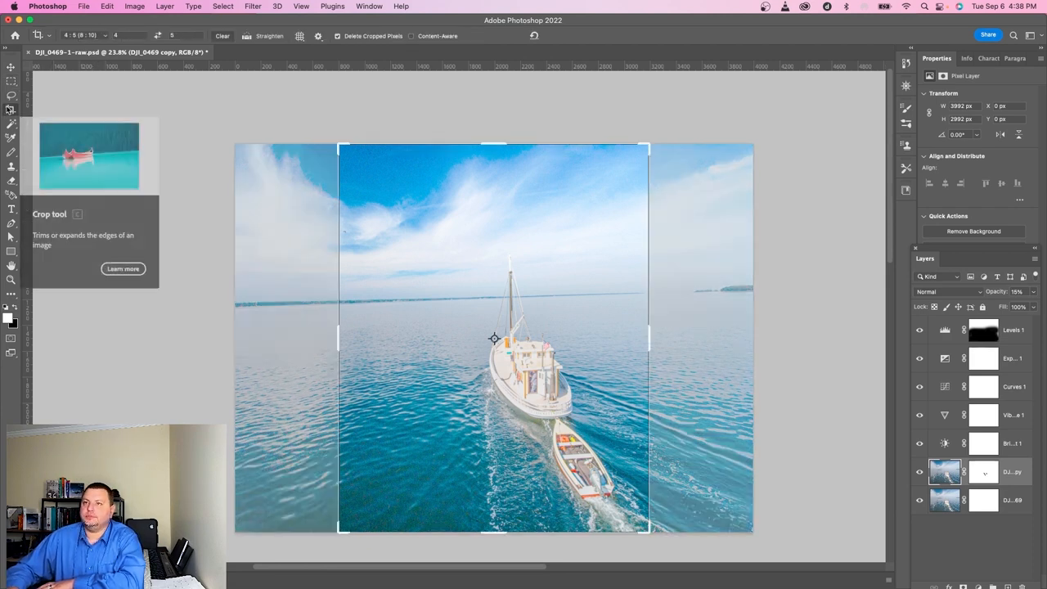
{"action": "left_click", "coordinate": [94, 35]}
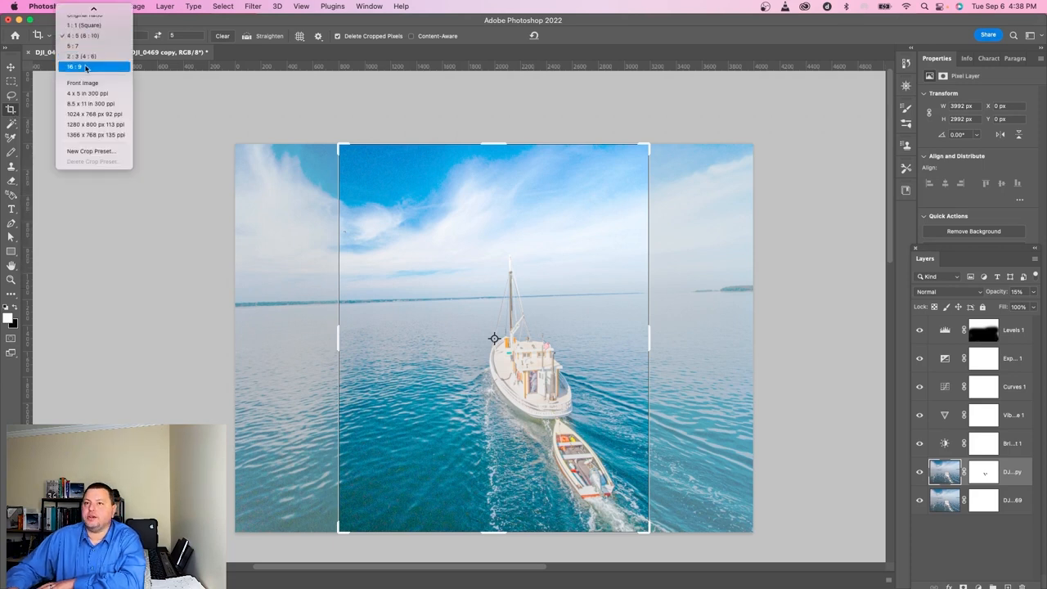
{"action": "left_click", "coordinate": [85, 67]}
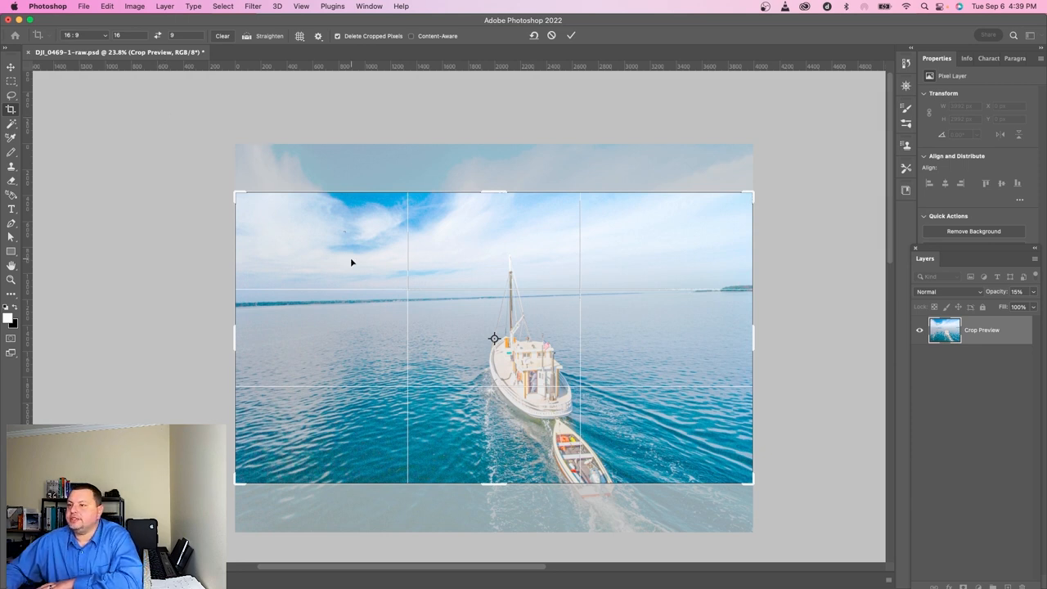
{"action": "key", "text": "Down"}
{"action": "key", "text": "Down"}
{"action": "key", "text": "Down"}
{"action": "key", "text": "Down"}
{"action": "key", "text": "Up"}
{"action": "key", "text": "Up"}
{"action": "key", "text": "Up"}
{"action": "key", "text": "Up"}
{"action": "key", "text": "Up"}
{"action": "key", "text": "Up"}
{"action": "key", "text": "Up"}
{"action": "key", "text": "Up"}
{"action": "key", "text": "Up"}
{"action": "key", "text": "Up"}
{"action": "key", "text": "Up"}
{"action": "key", "text": "Up"}
{"action": "key", "text": "Up"}
{"action": "key", "text": "Up"}
{"action": "key", "text": "Up"}
{"action": "key", "text": "Up"}
{"action": "key", "text": "Up"}
{"action": "key", "text": "Up"}
{"action": "key", "text": "Up"}
{"action": "key", "text": "Up"}
{"action": "key", "text": "Up"}
{"action": "key", "text": "Up"}
{"action": "key", "text": "Up"}
{"action": "key", "text": "Up"}
{"action": "key", "text": "Up"}
{"action": "key", "text": "Up"}
{"action": "key", "text": "Up"}
{"action": "key", "text": "Up"}
{"action": "key", "text": "Up"}
{"action": "key", "text": "Up"}
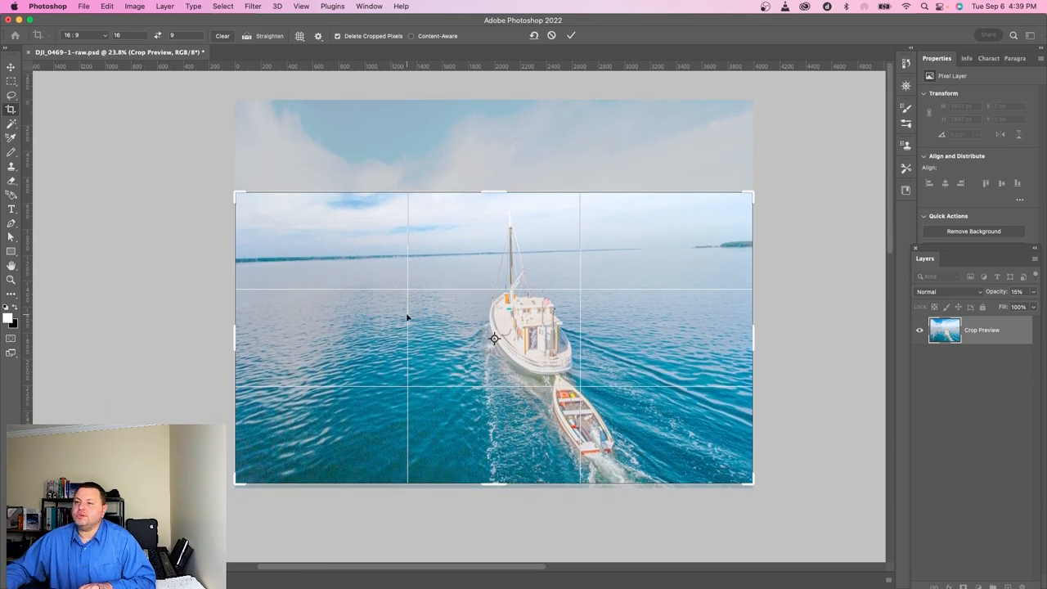
{"action": "left_click", "coordinate": [571, 35]}
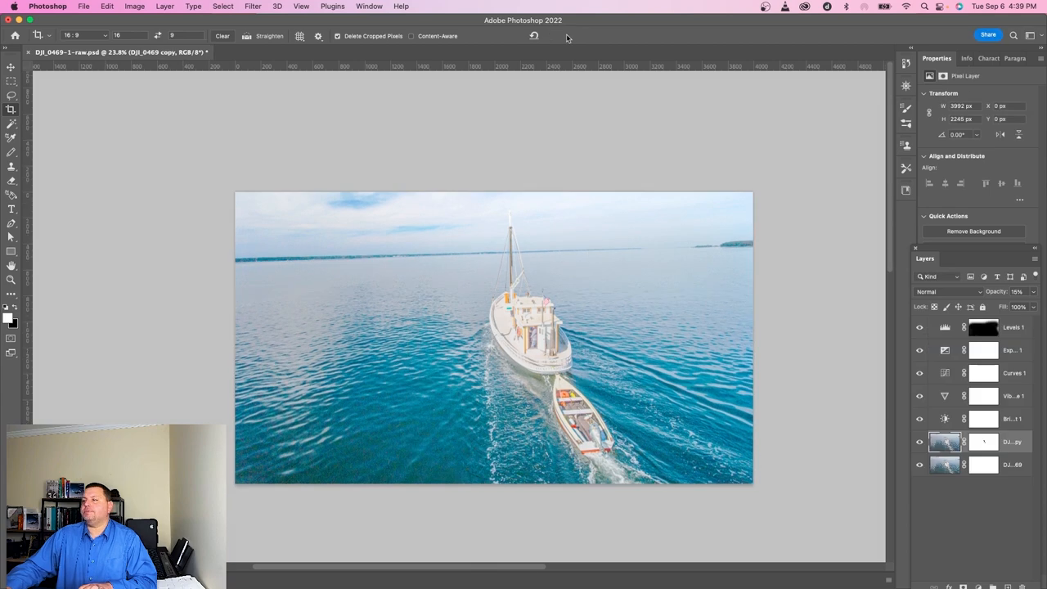